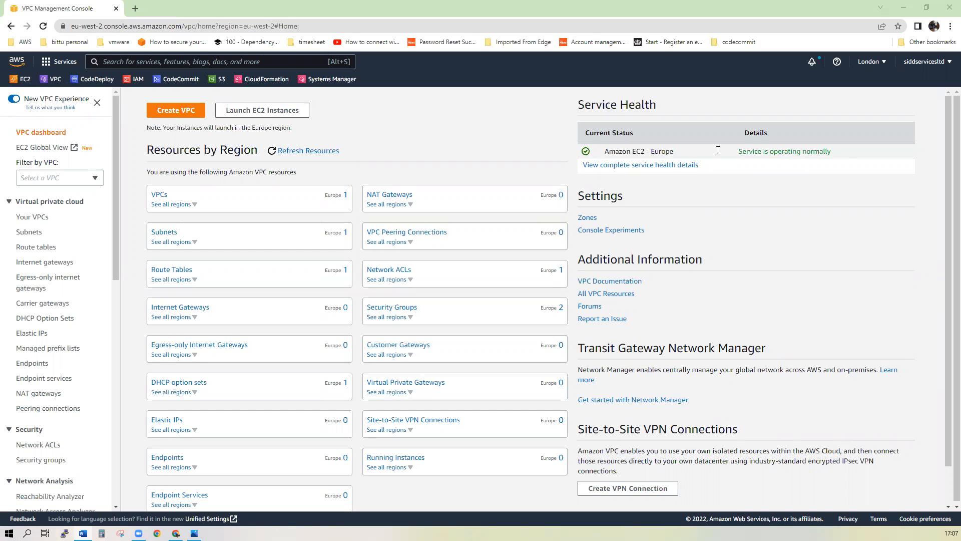
Review the existing VPC and the details of its subnet in the London region
left_click(158, 195)
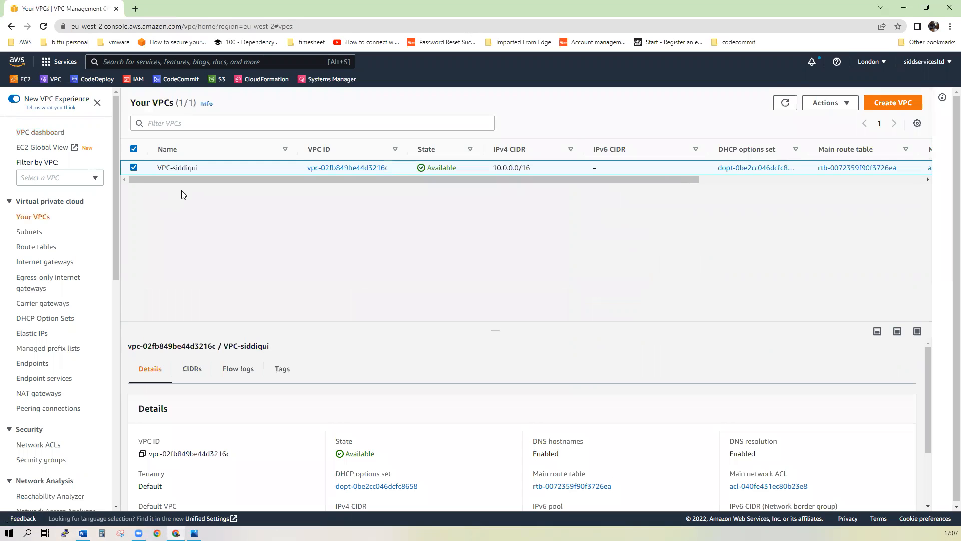
left_click(39, 235)
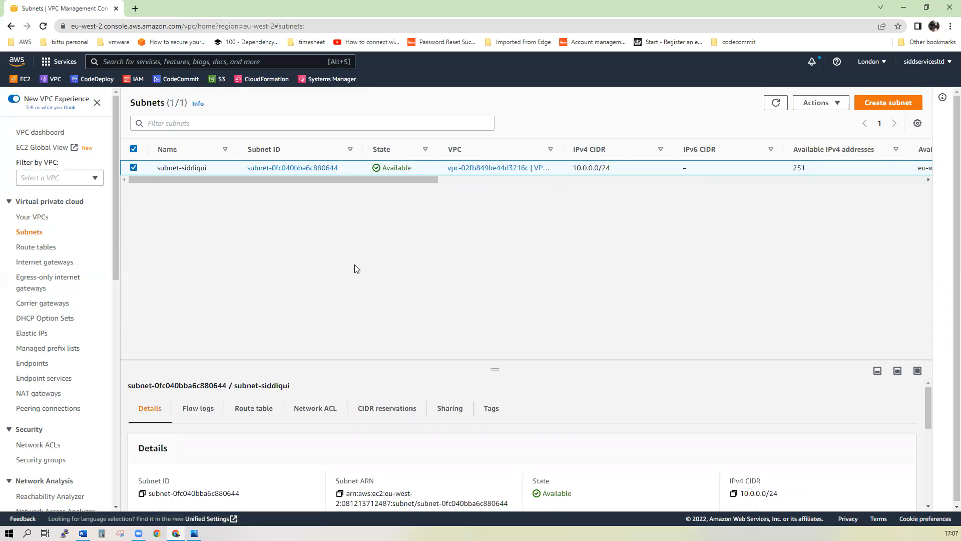
scroll(180, 434, "down", 1)
scroll(202, 394, "up", 1)
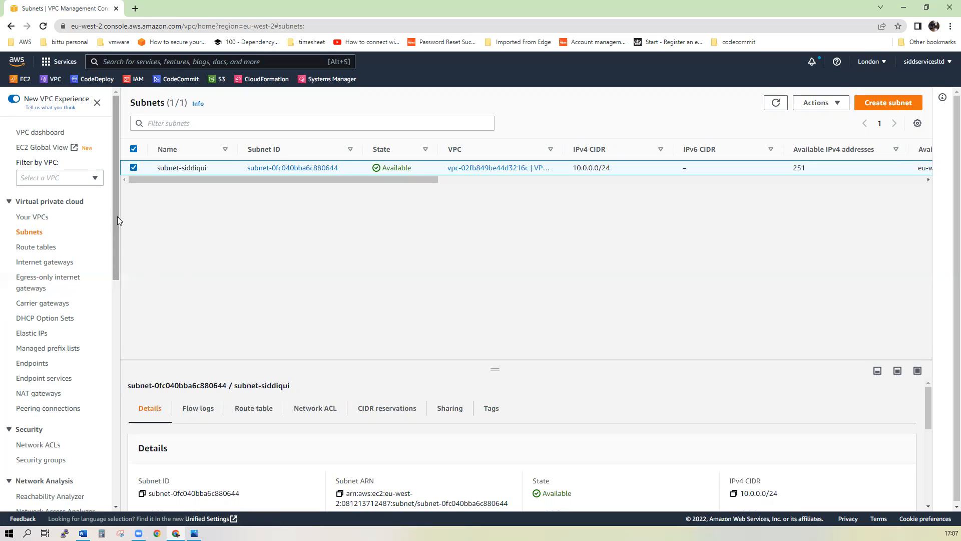
Find the IAM role ms-ssm-role by searching the roles for "ms" and review its permissions policies
left_click(126, 81)
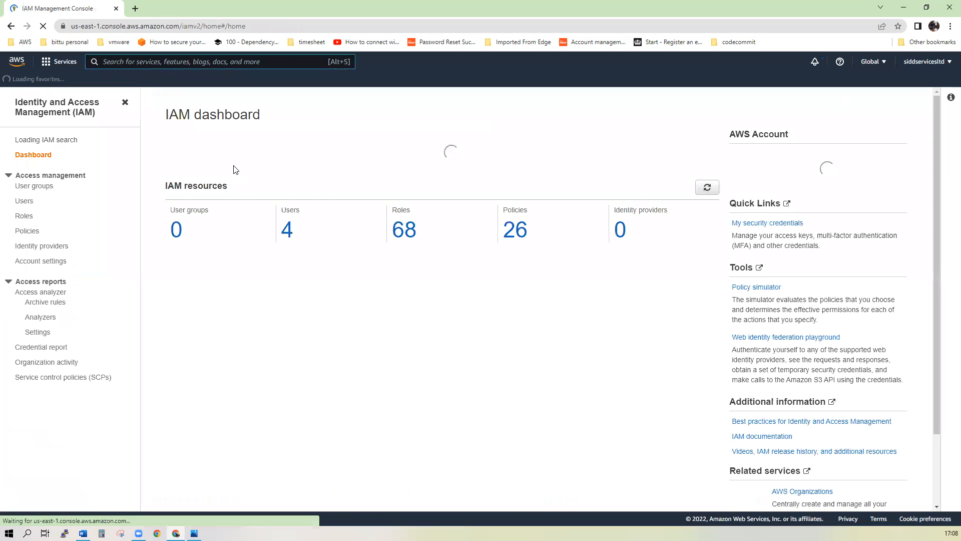
left_click(404, 276)
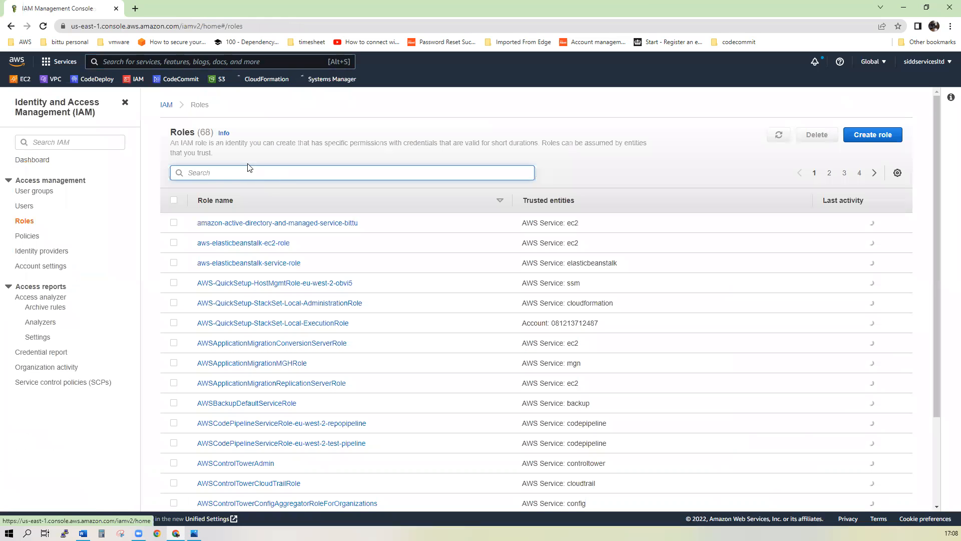
left_click(252, 172)
type("ms")
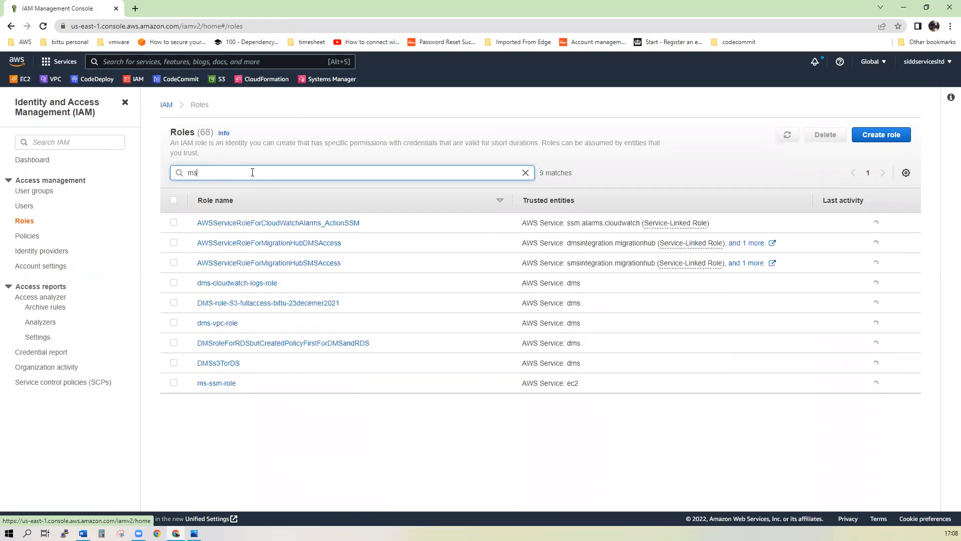
left_click(220, 385)
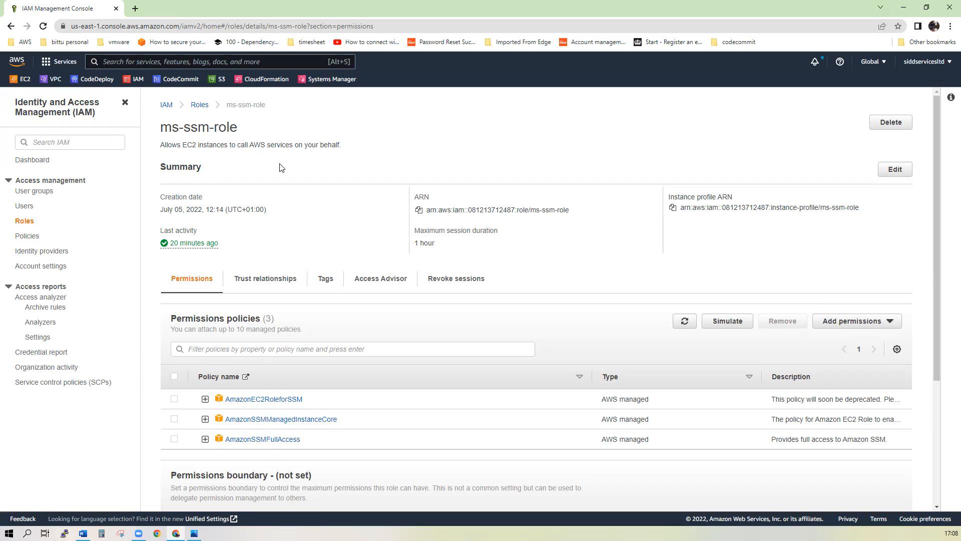
scroll(280, 168, "down", 1)
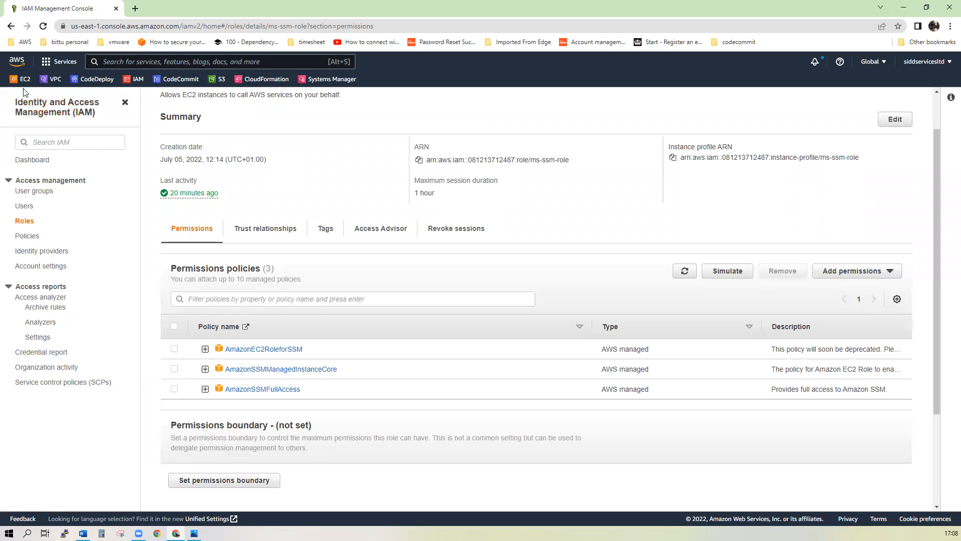
Inspect the inbound rules of the VPC security group ms-sg, widening the rule ID and source columns to read them in full
left_click(56, 81)
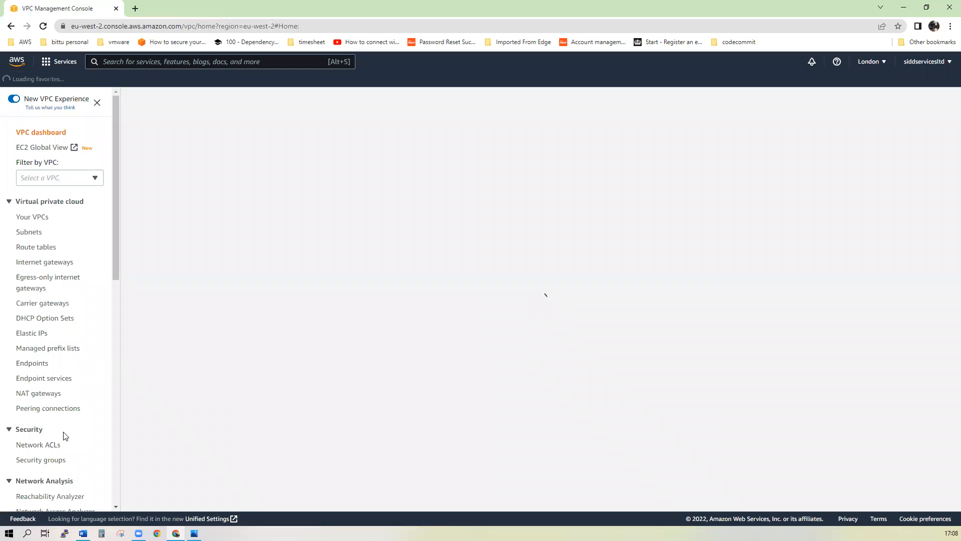
left_click(38, 464)
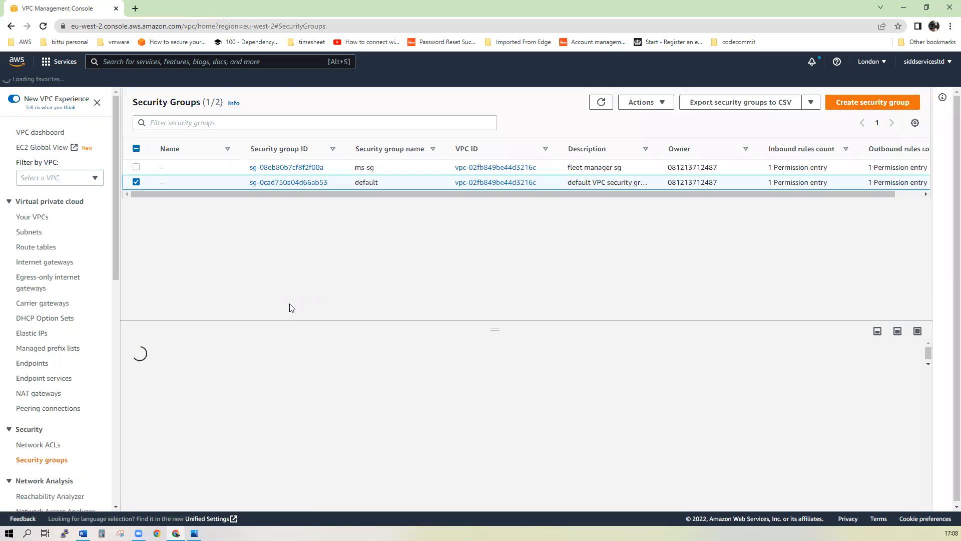
left_click(288, 170)
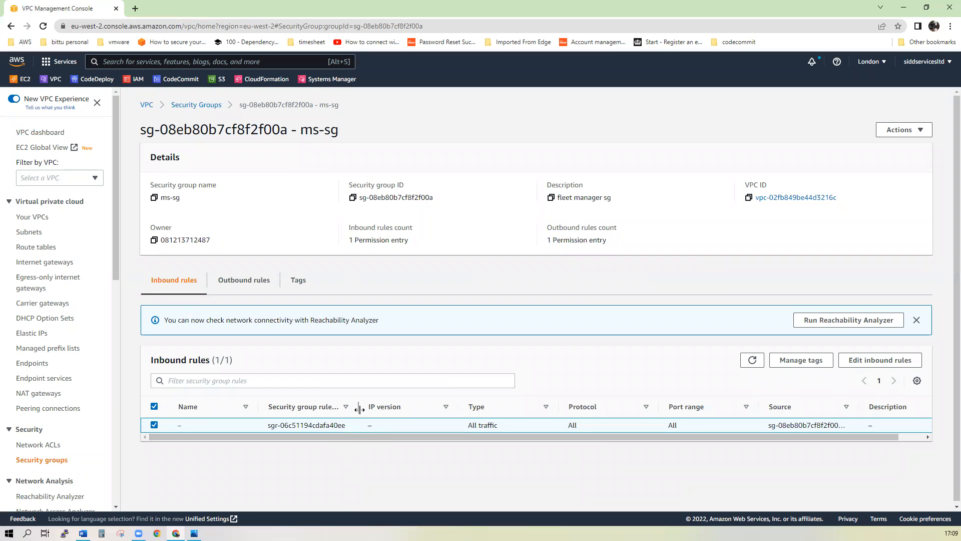
left_click_drag(359, 406, 373, 407)
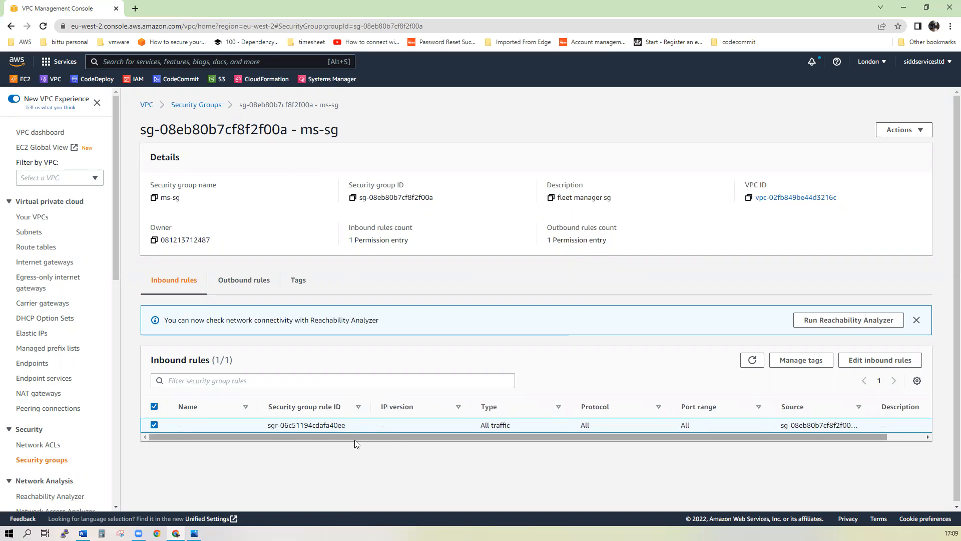
left_click_drag(447, 439, 515, 441)
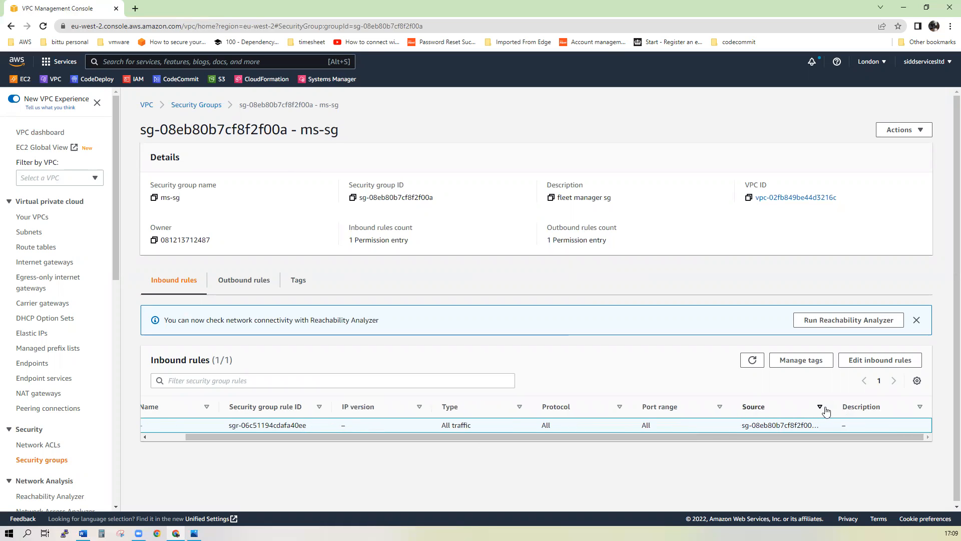
left_click_drag(832, 405, 874, 405)
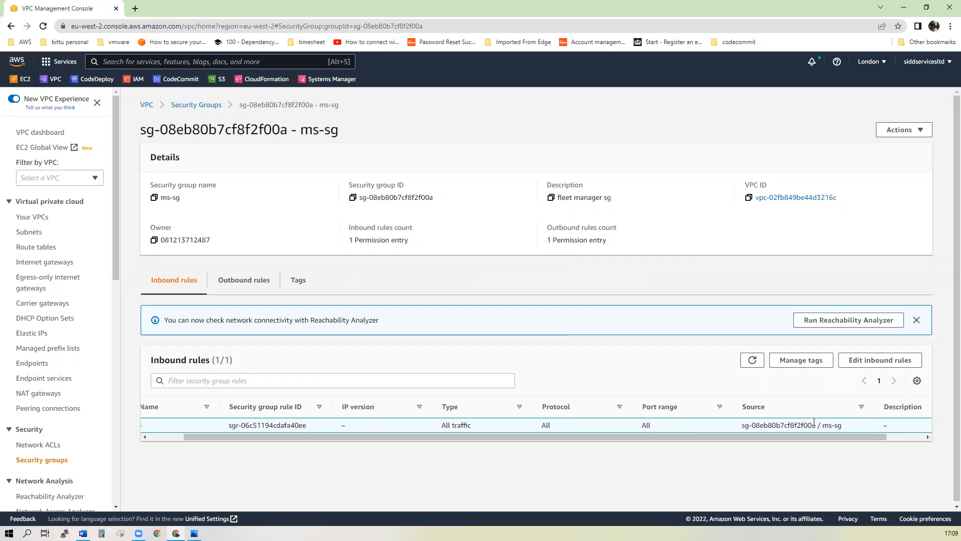
left_click_drag(770, 438, 706, 450)
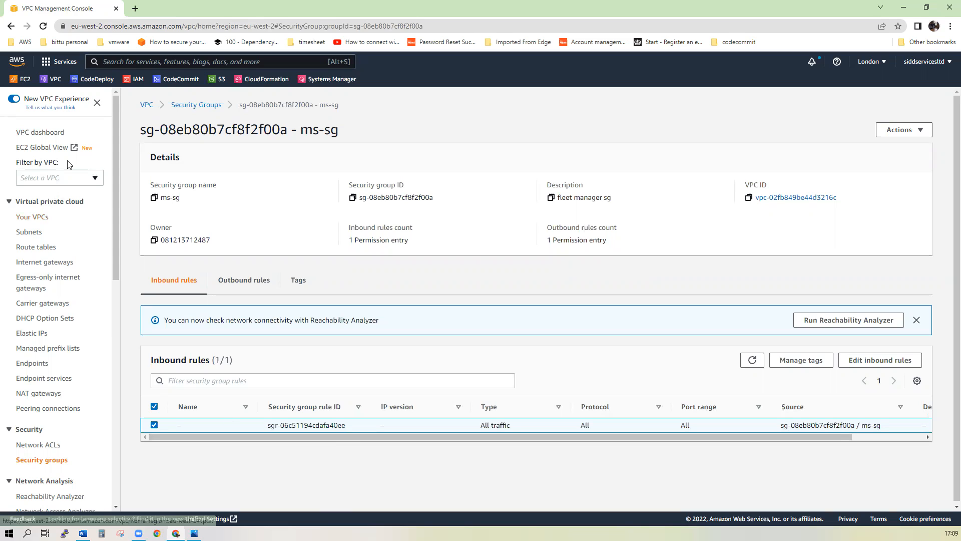
Open the EC2 instances list and remove the running-state filter to show all instances
left_click(26, 82)
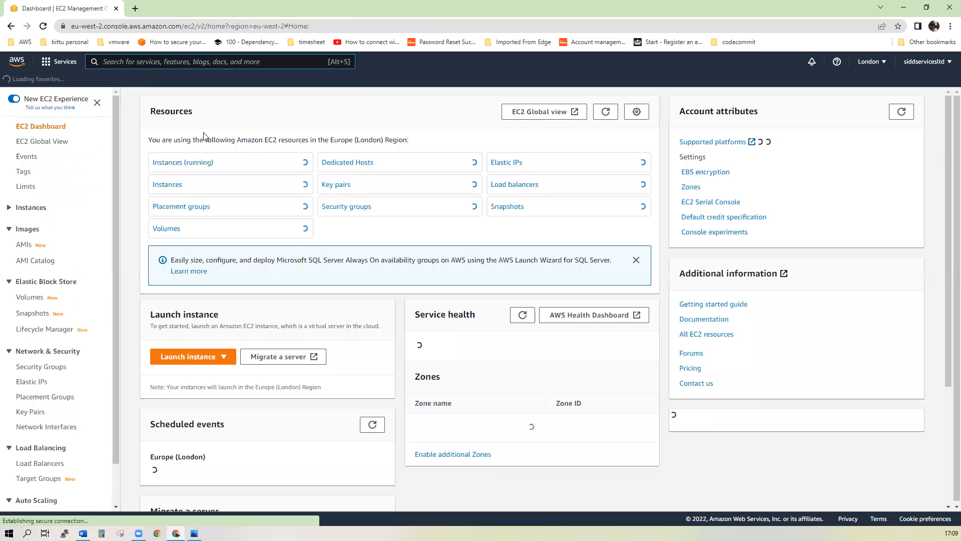
left_click(201, 164)
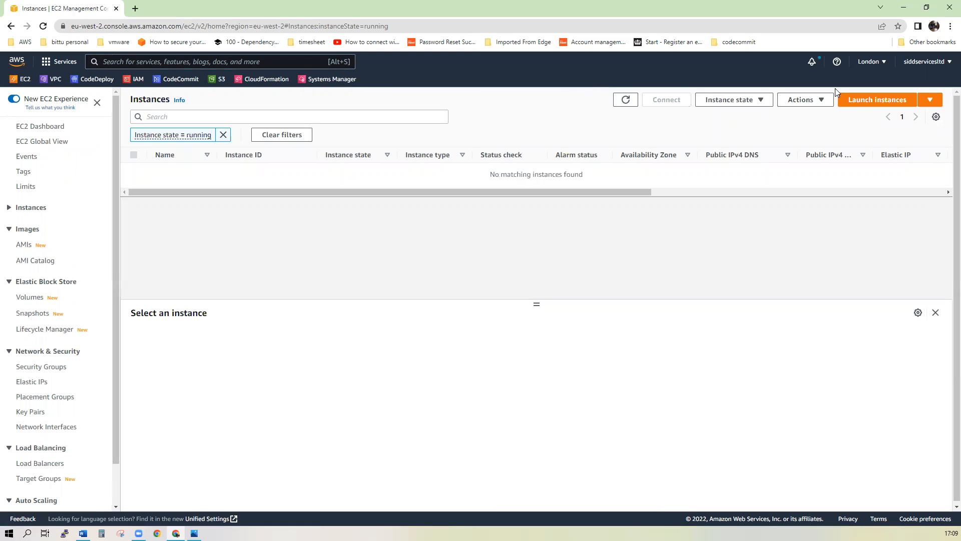
left_click(223, 135)
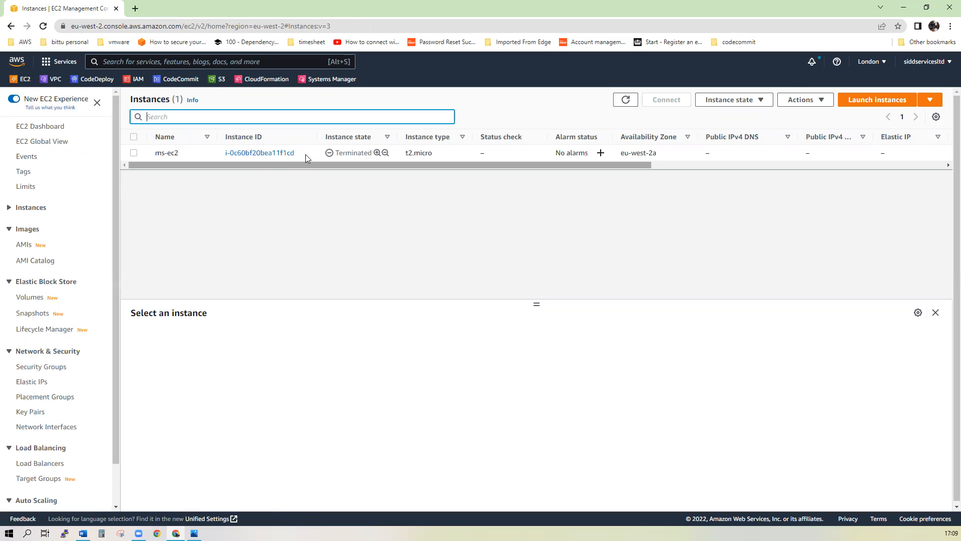
Start launching a new EC2 instance and name it fleet-ec2-server
left_click(869, 104)
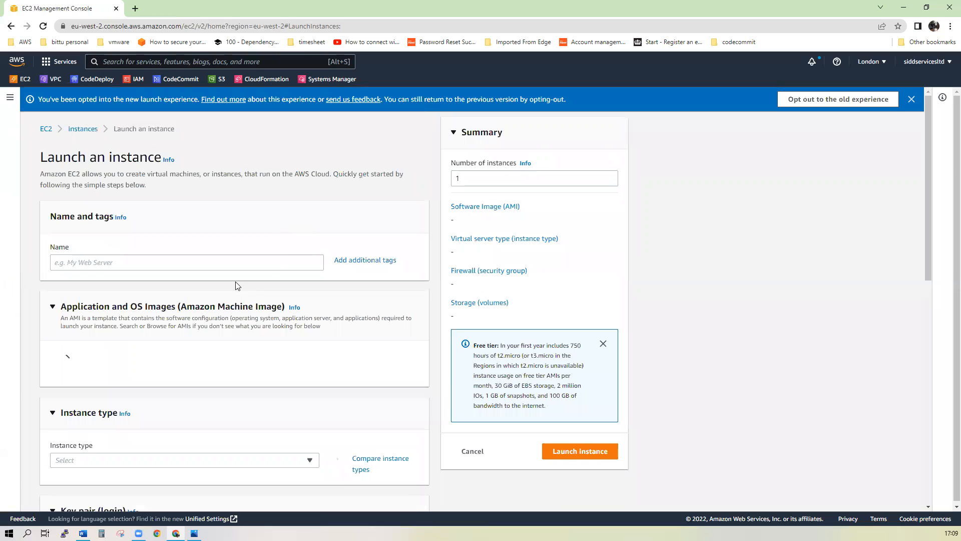
left_click(209, 262)
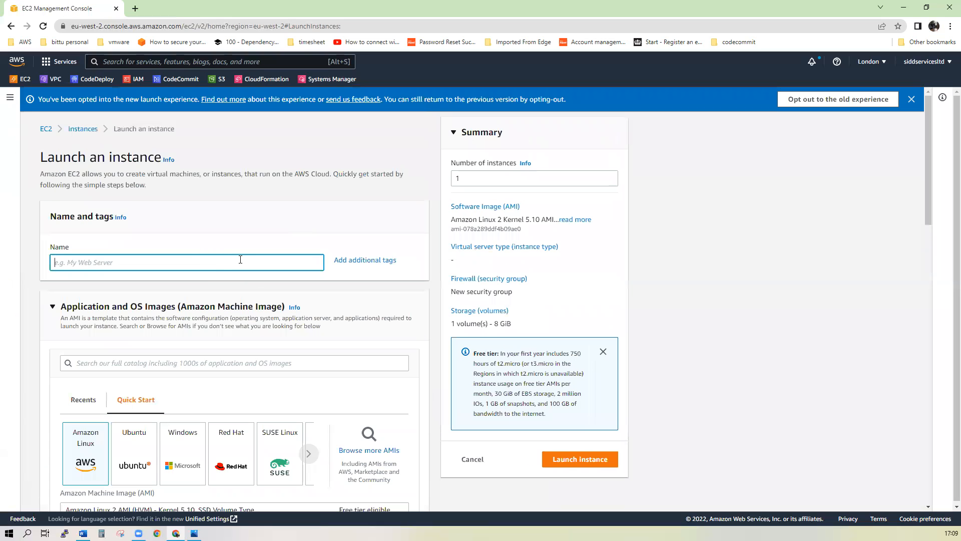
type("fleet-ec2-server")
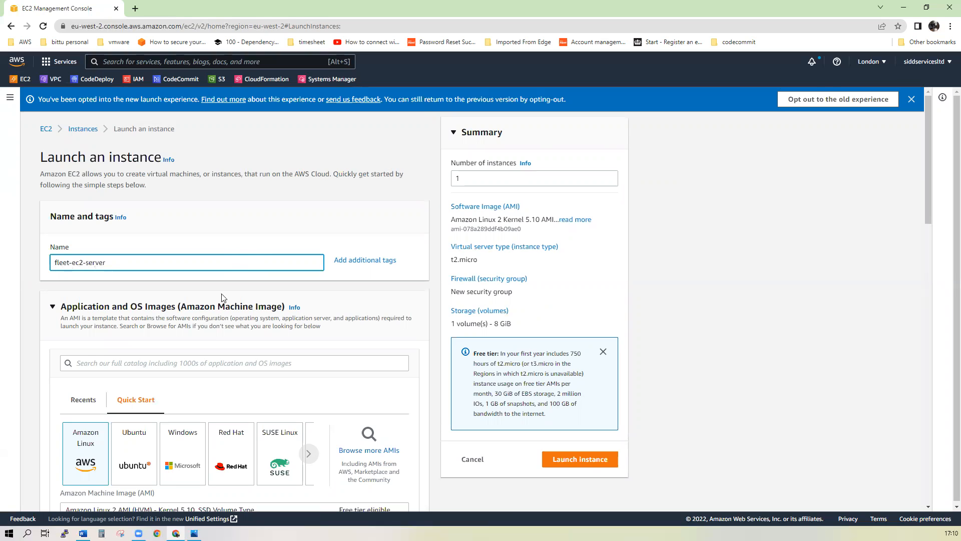
Search the machine image catalog for "22" and select the Microsoft Windows Server 2022 Base AMI
left_click(200, 360)
type("22")
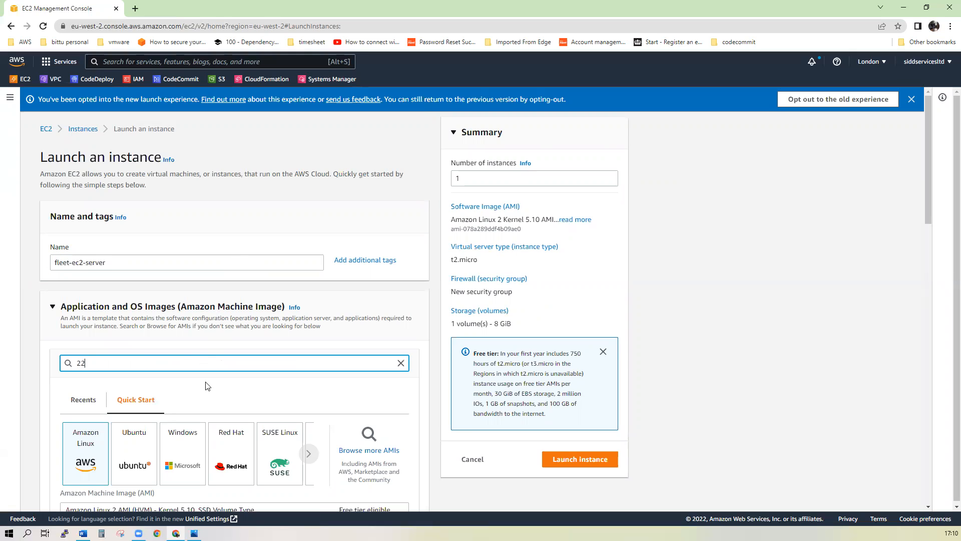
key("Return")
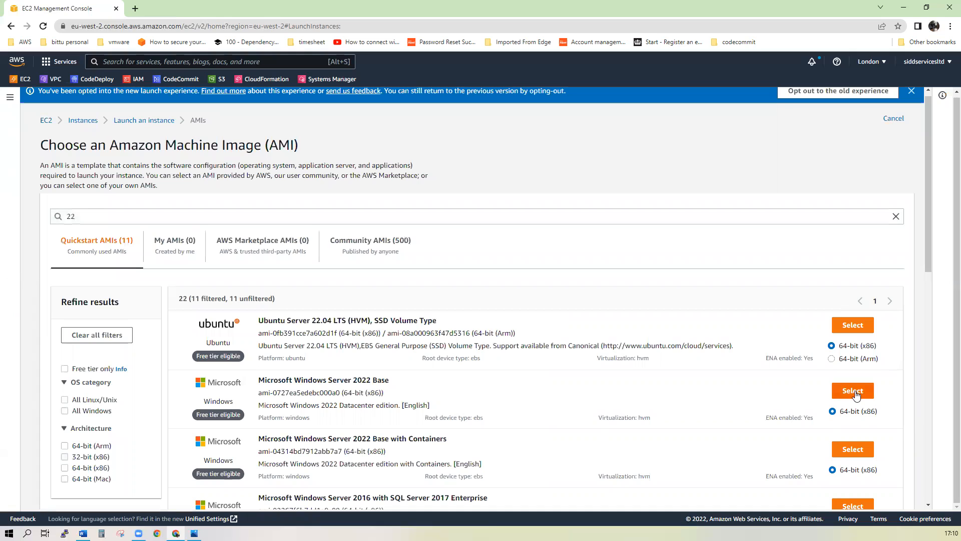
left_click(853, 391)
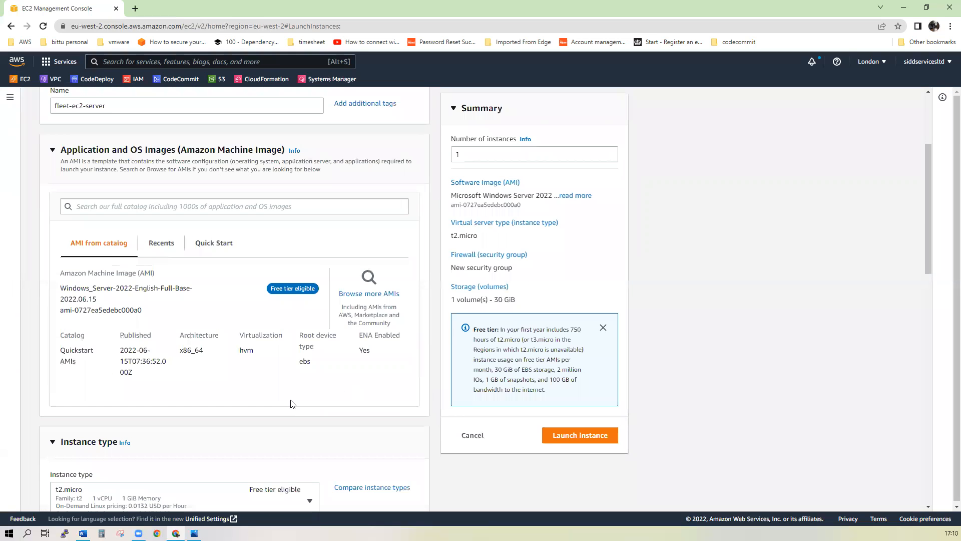
Choose msec2-general as the key pair for the new instance
scroll(293, 404, "down", 4)
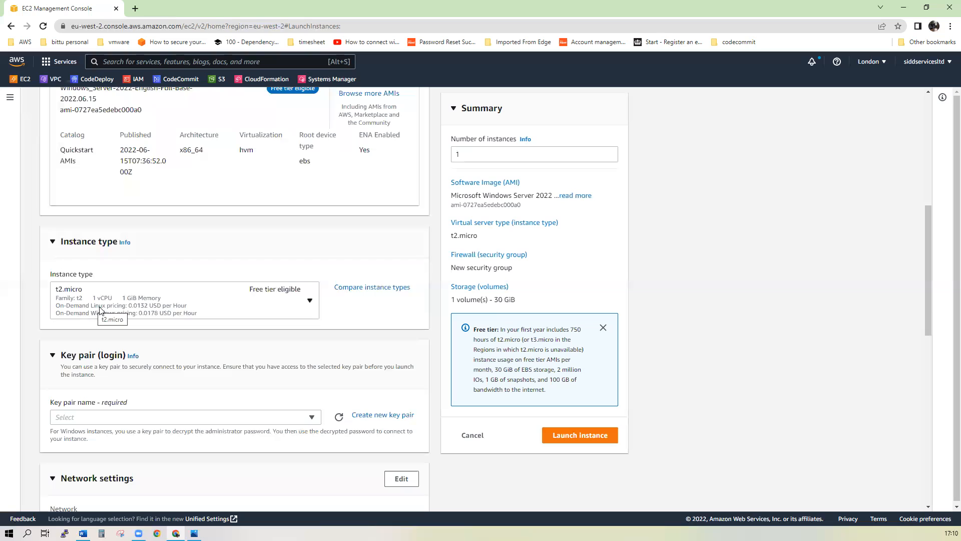
scroll(101, 313, "down", 1)
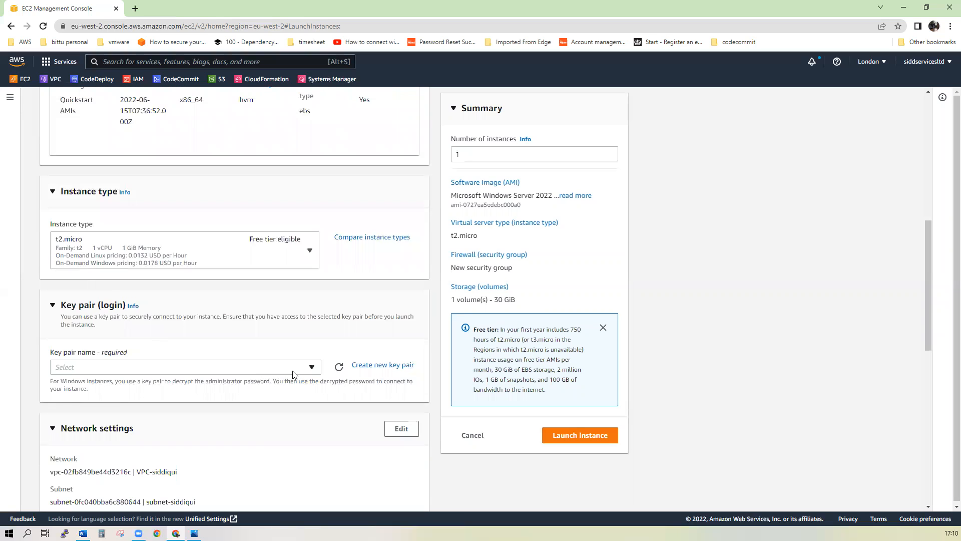
left_click(311, 368)
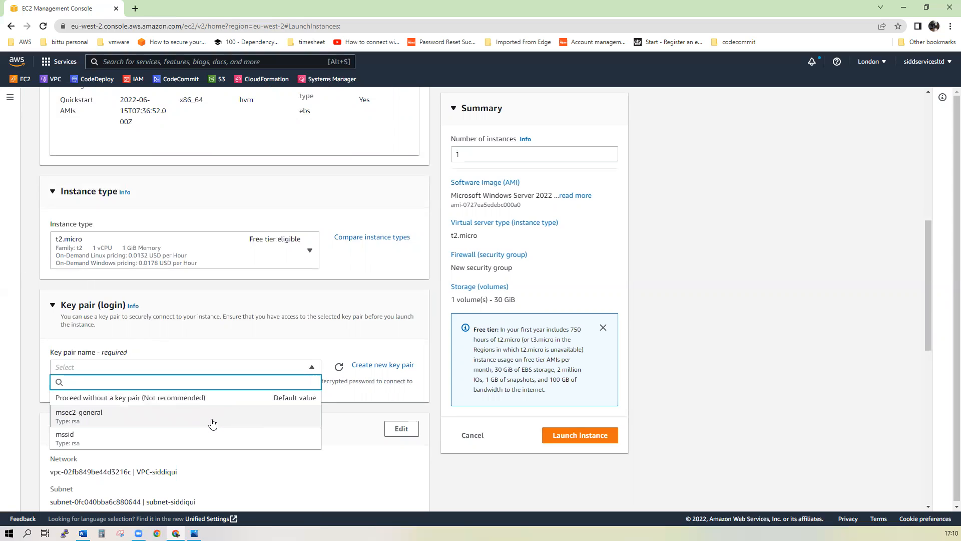
left_click(211, 424)
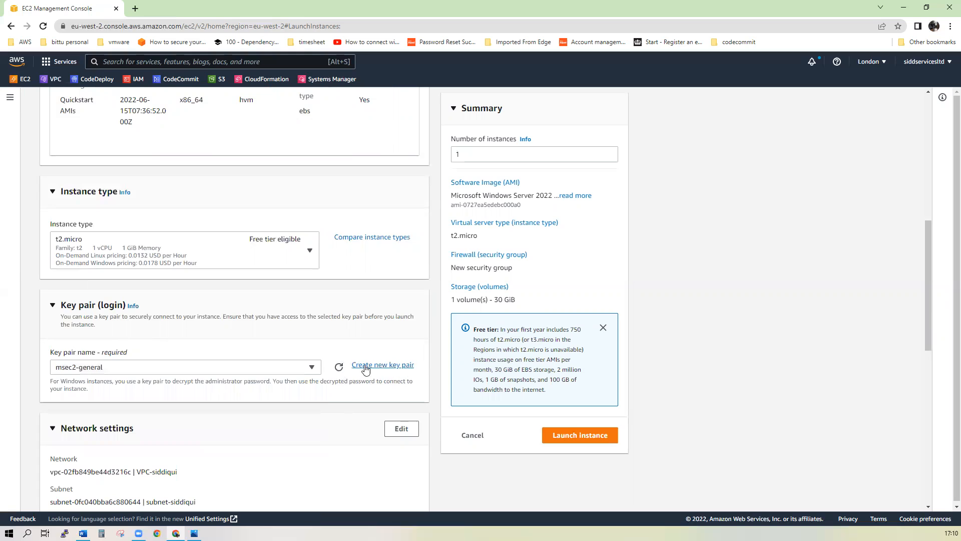
Edit the instance's network settings and select the existing 10.0.0.0/16 VPC with its subnet
scroll(342, 412, "down", 1)
scroll(341, 412, "down", 2)
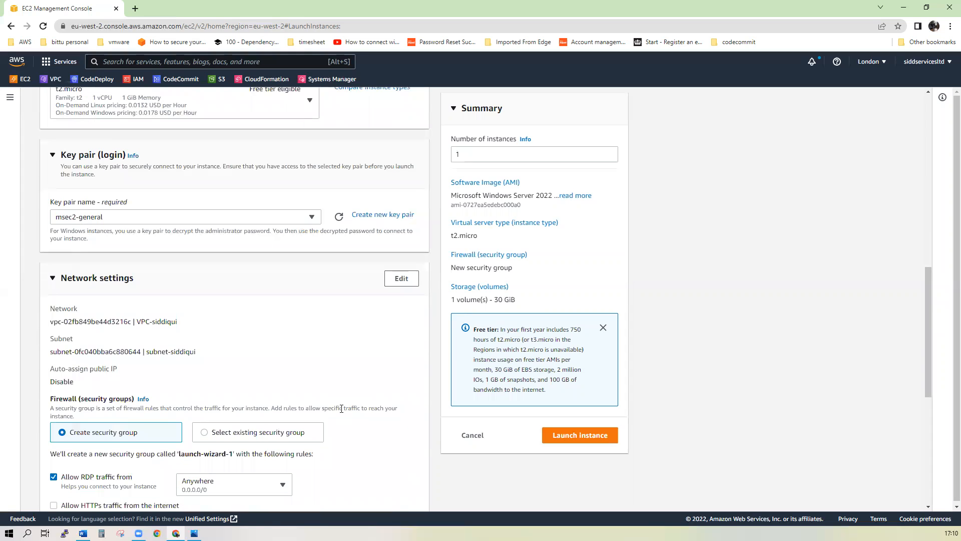
left_click(400, 279)
left_click(288, 329)
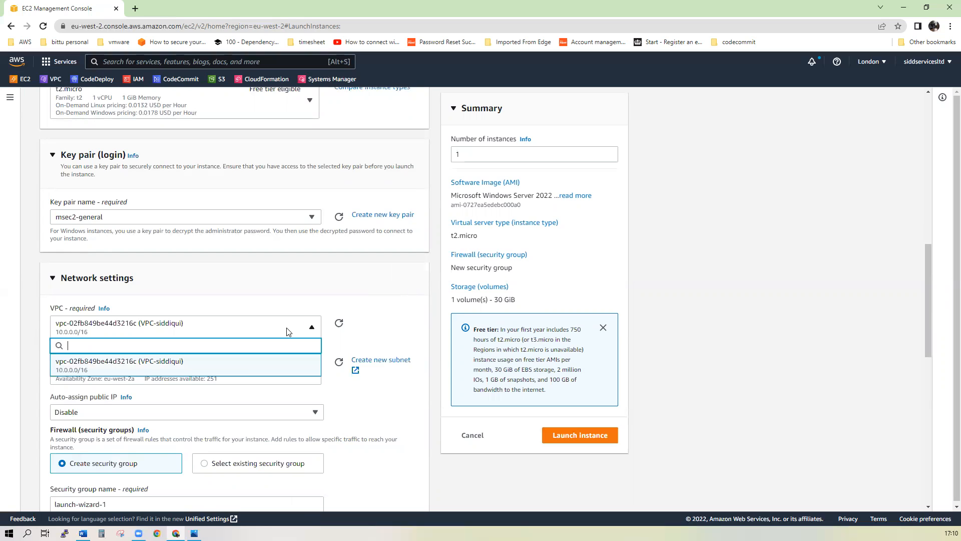
left_click(244, 363)
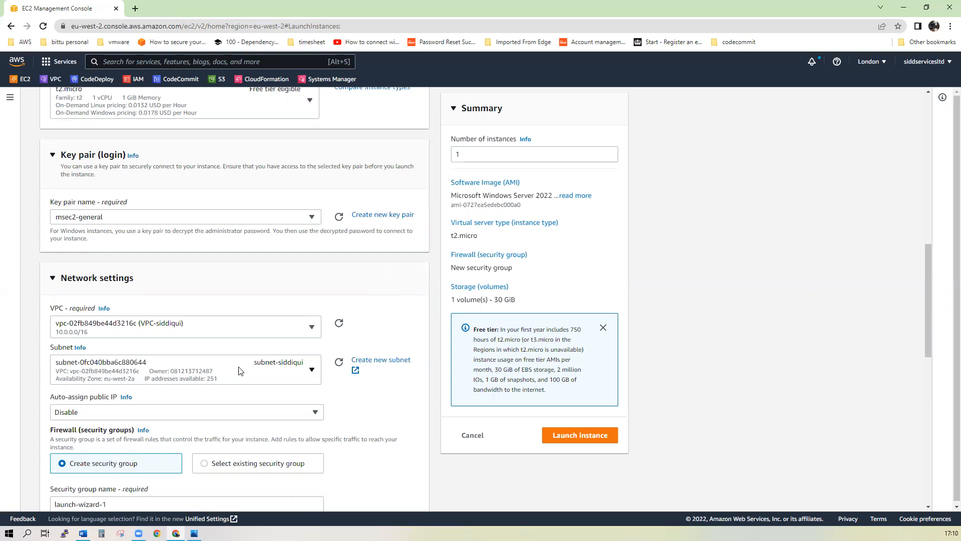
left_click(293, 379)
left_click(293, 379)
Assign the existing security group ms-sg to the instance instead of creating a new one
scroll(293, 379, "down", 2)
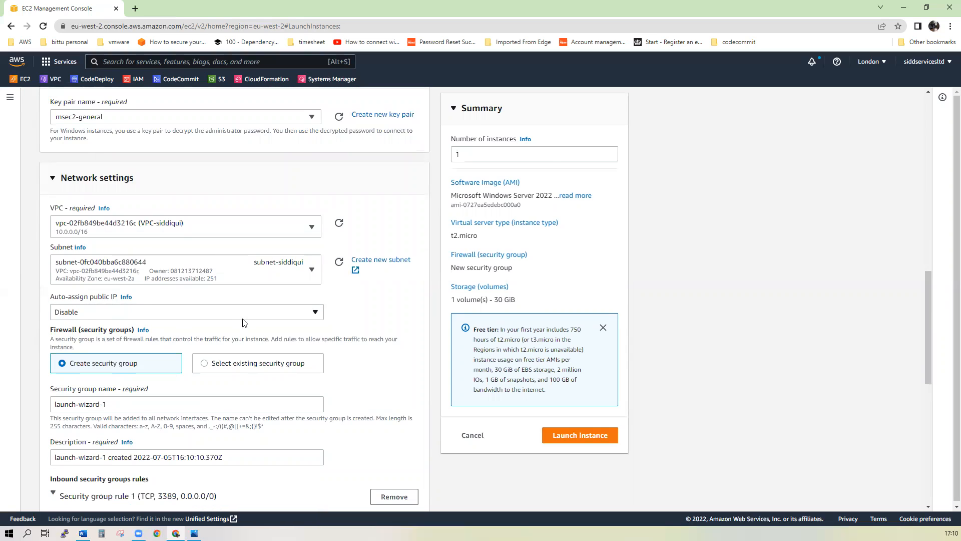
scroll(264, 328, "down", 1)
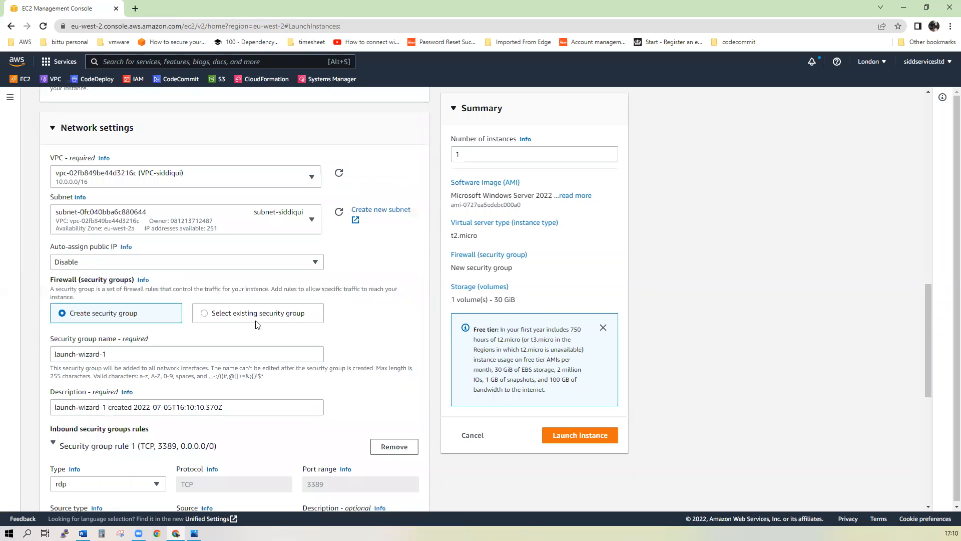
left_click(244, 317)
left_click(272, 355)
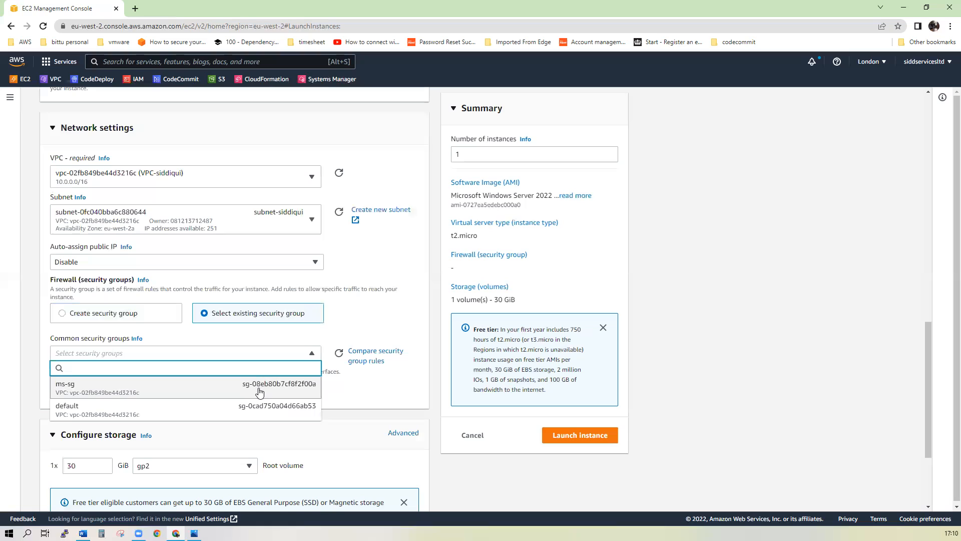
left_click(260, 388)
scroll(283, 390, "down", 2)
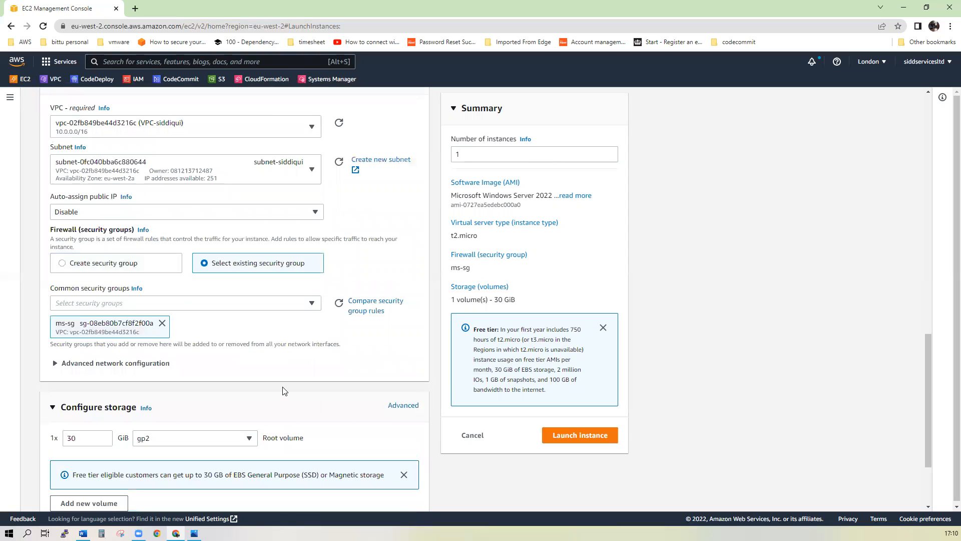
In the instance's advanced details, search the IAM instance profiles for "ms" and assign ms-ssm-role
scroll(283, 387, "down", 1)
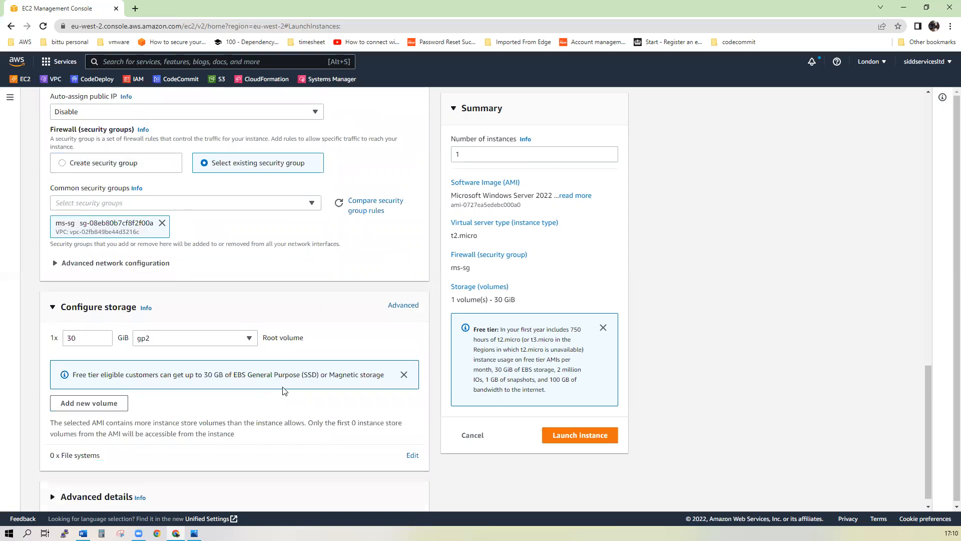
scroll(284, 390, "down", 1)
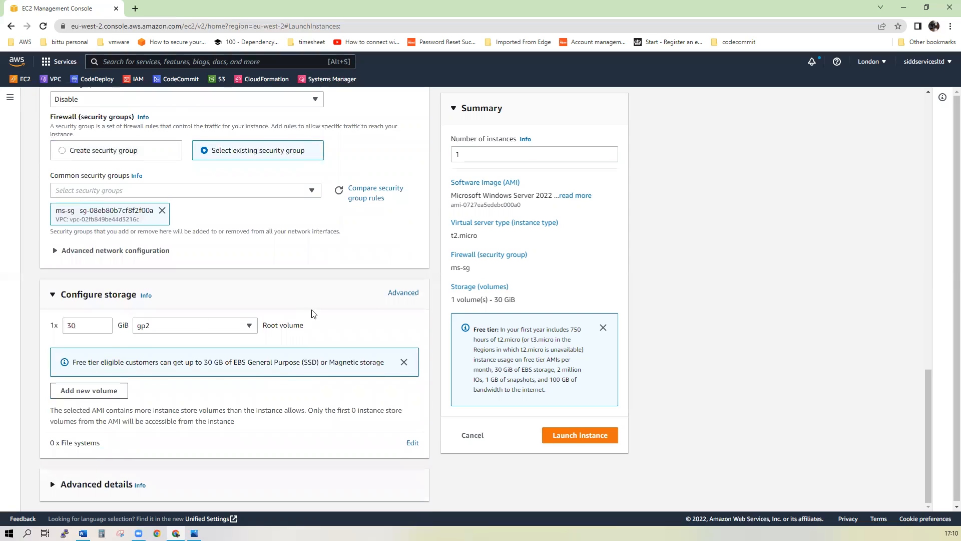
scroll(356, 322, "down", 1)
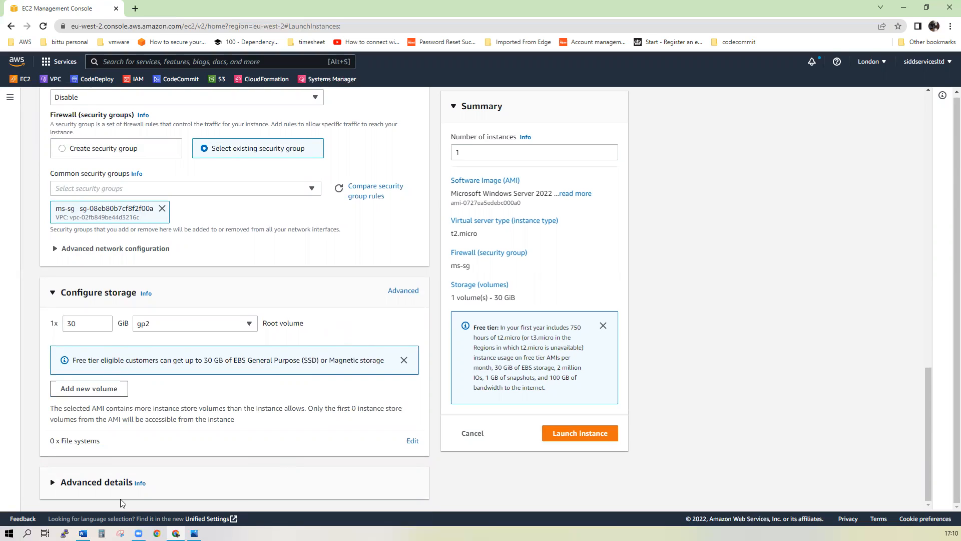
left_click(89, 482)
scroll(290, 473, "down", 3)
scroll(290, 472, "down", 2)
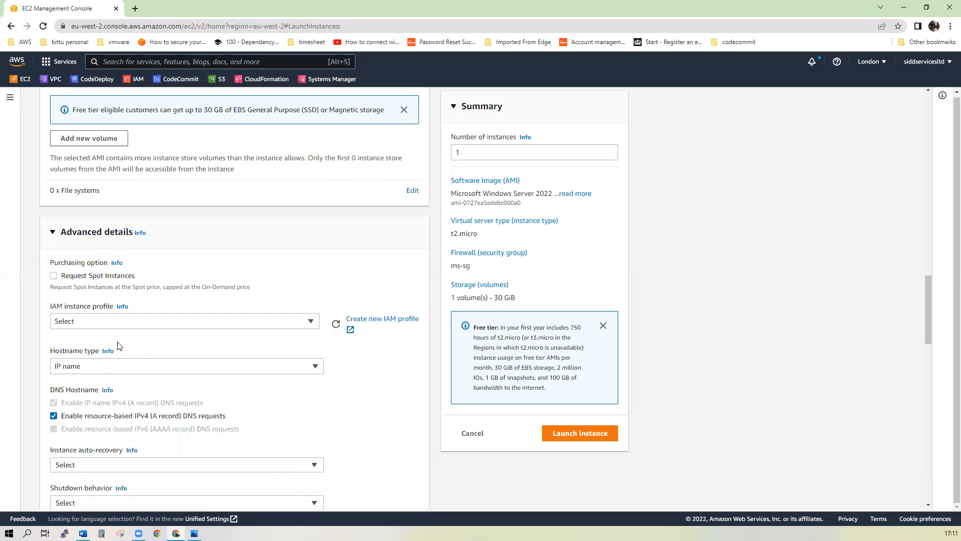
left_click(270, 325)
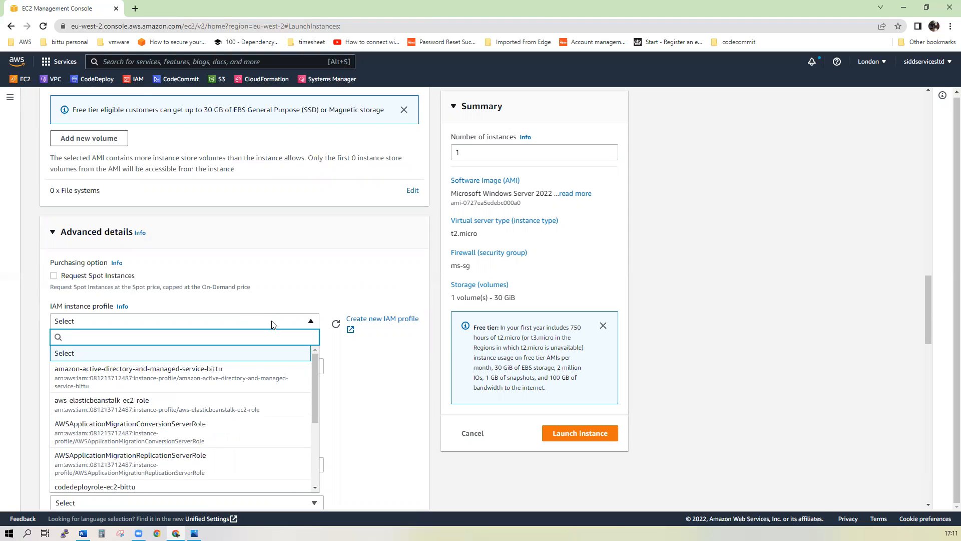
type("ms")
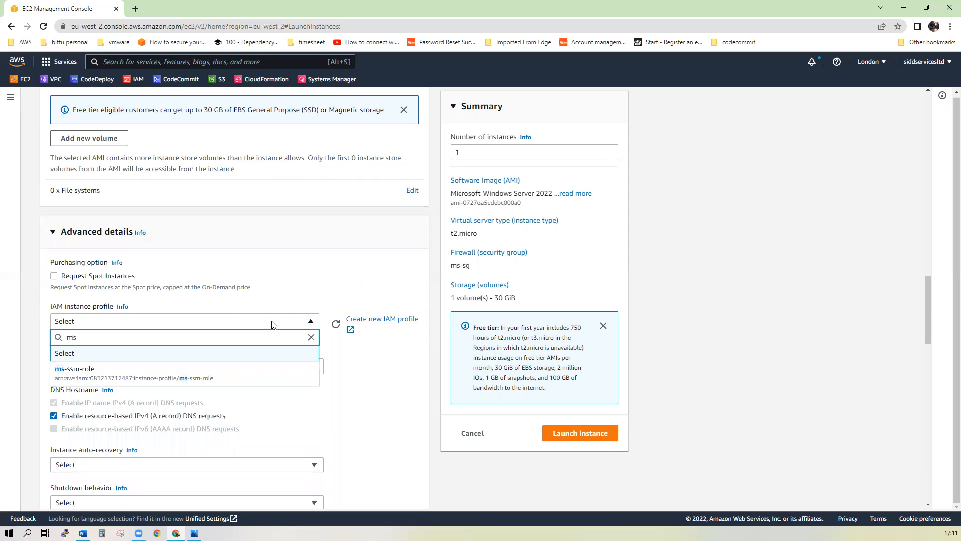
left_click(222, 379)
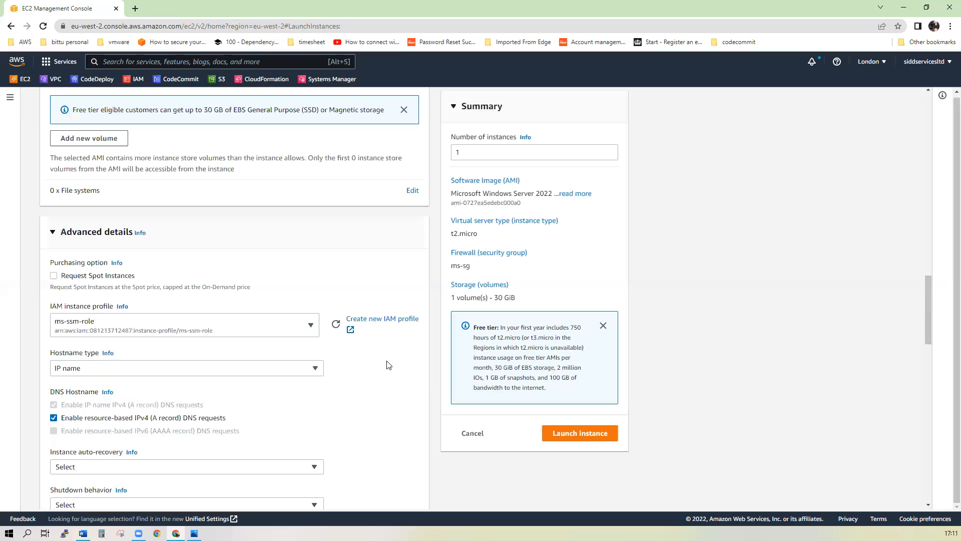
Review the remaining advanced details and launch the instance
scroll(387, 369, "down", 3)
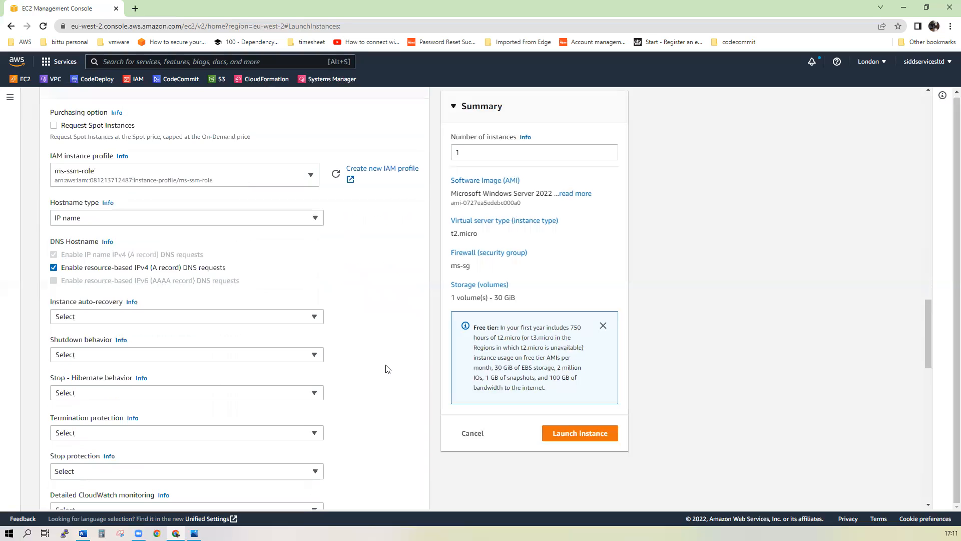
scroll(387, 368, "down", 10)
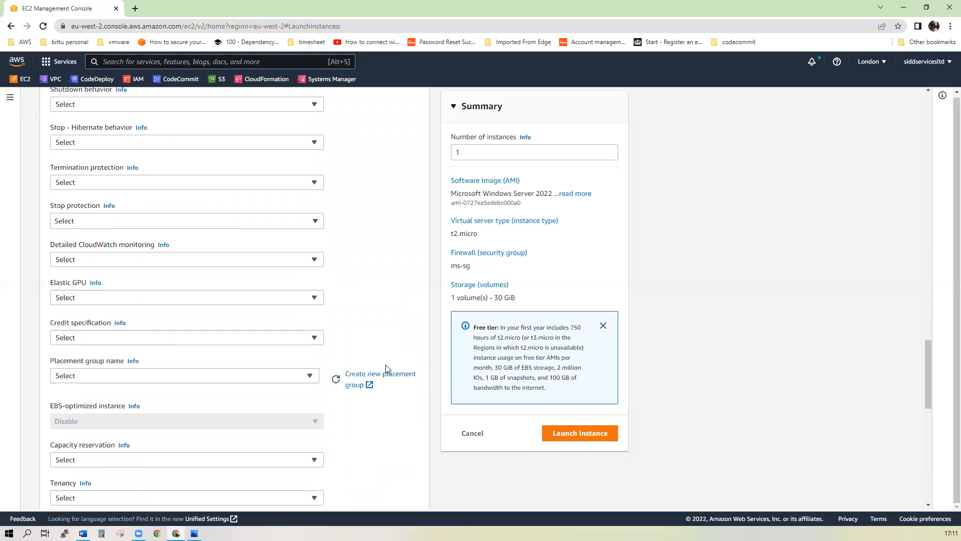
scroll(386, 373, "down", 6)
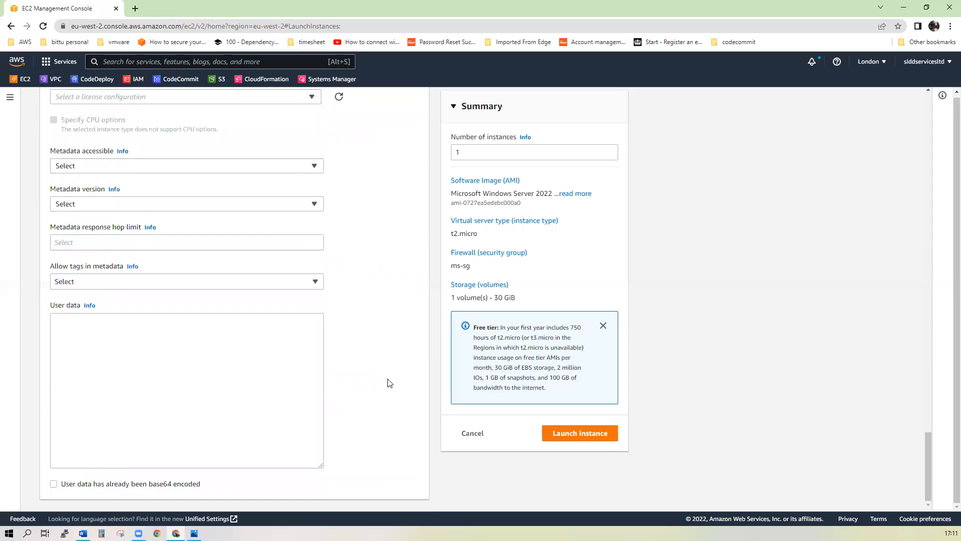
left_click(574, 435)
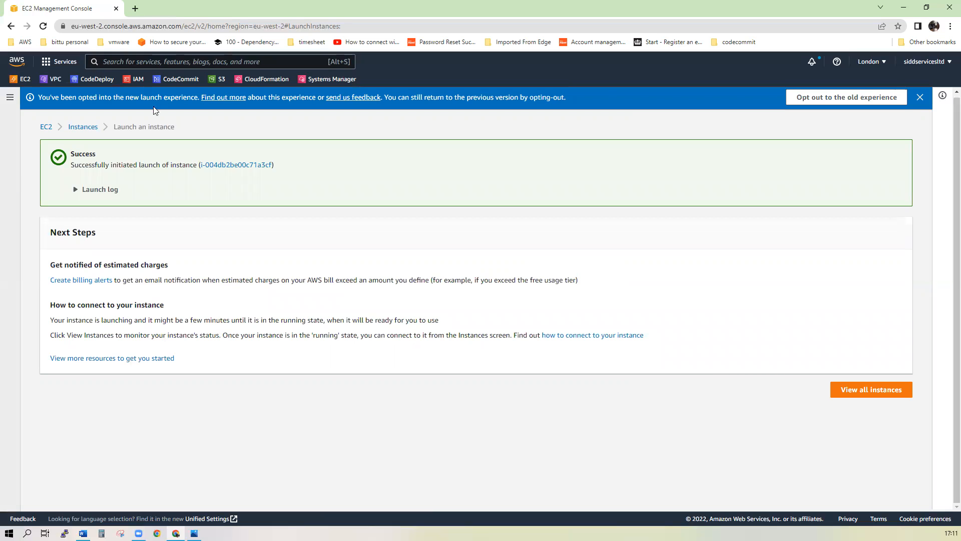
Go to the VPC service's endpoints and start a new endpoint named fleet-ssm
left_click(7, 98)
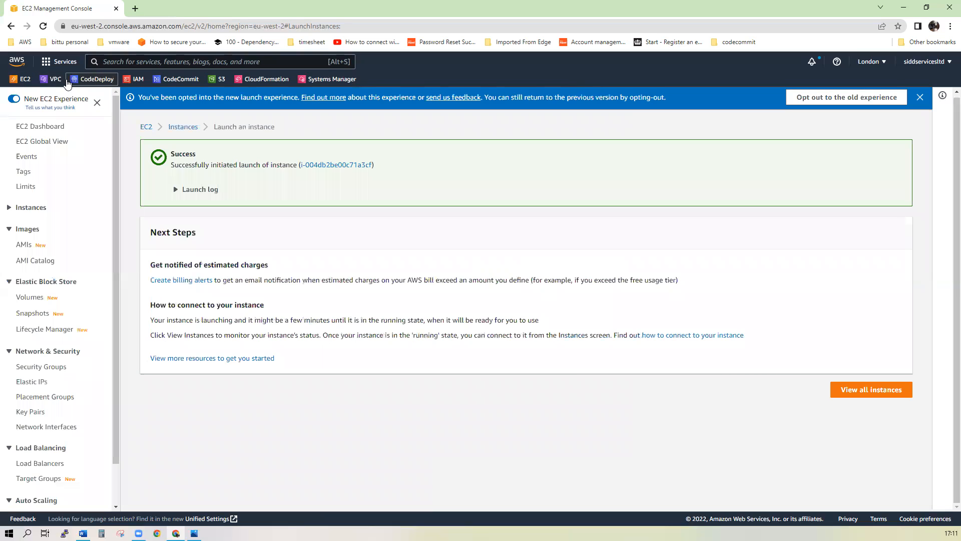
left_click(50, 80)
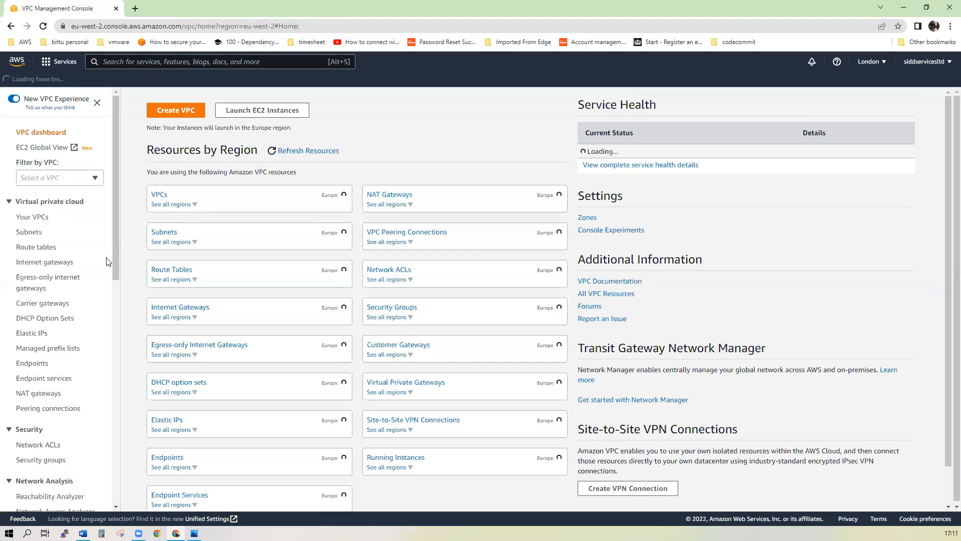
left_click(38, 363)
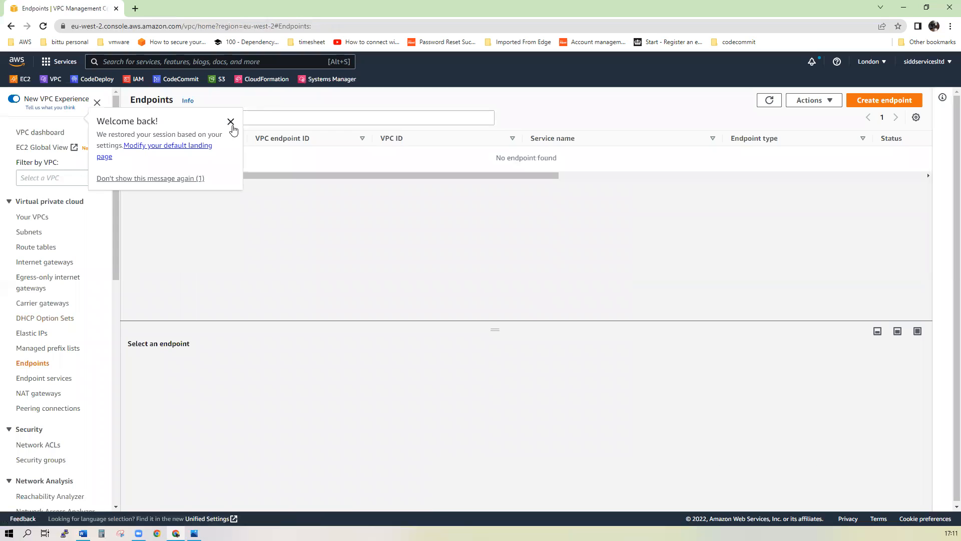
left_click(231, 123)
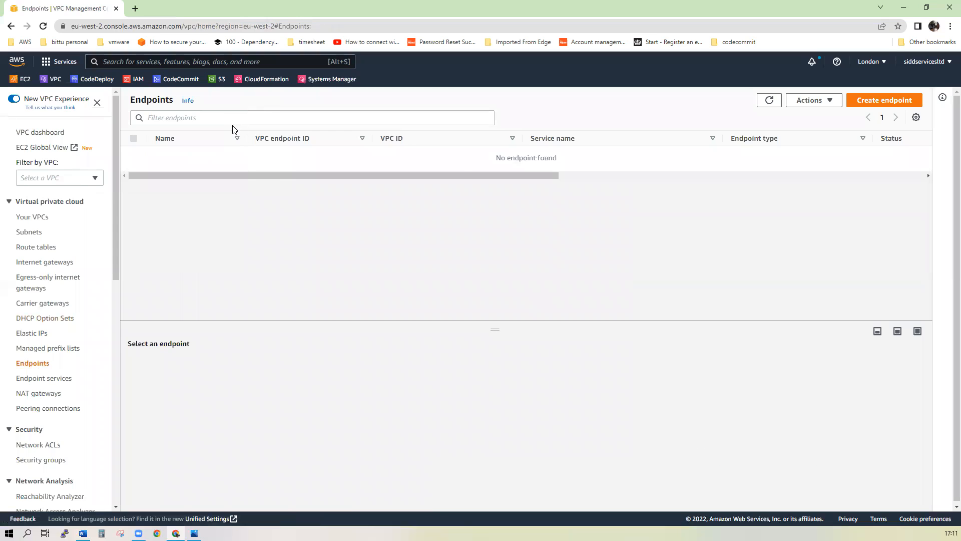
left_click(877, 103)
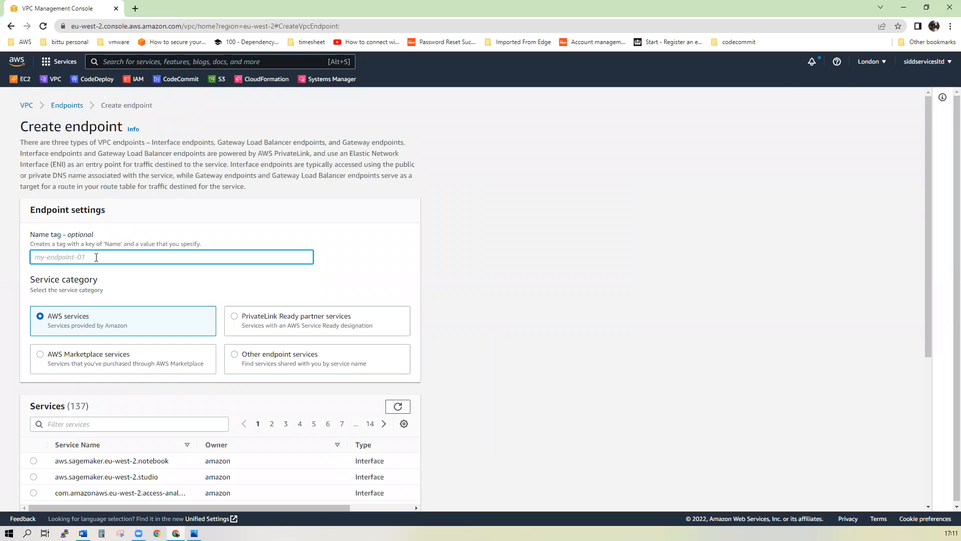
type("fleet-ssm")
Filter the AWS services by "ssm" and select com.amazonaws.eu-west-2.ssm for the endpoint
left_click(64, 430)
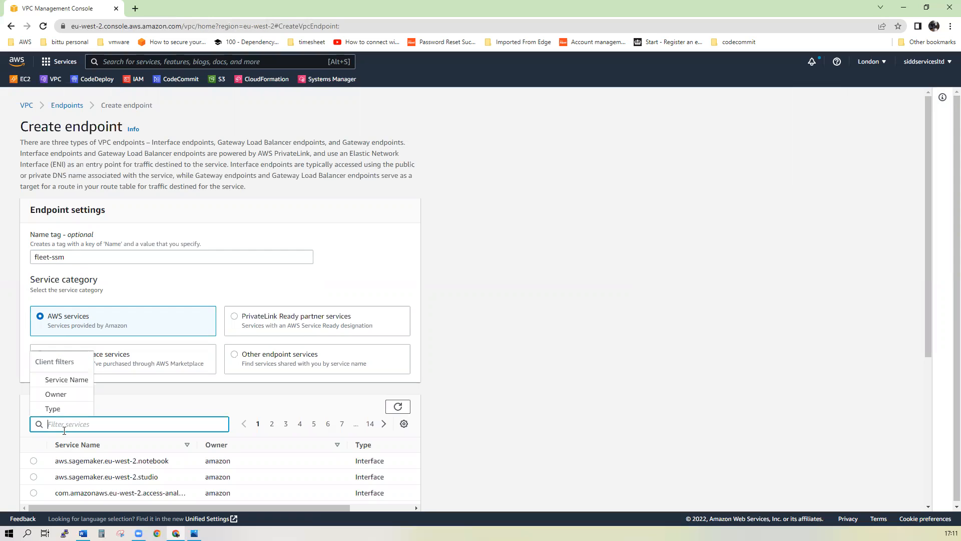
type("ssm")
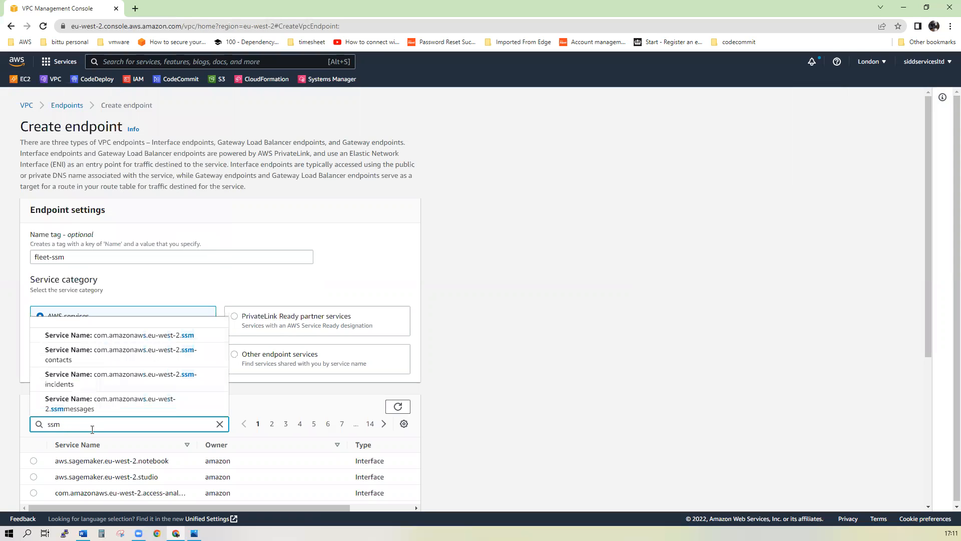
left_click(74, 335)
scroll(612, 424, "down", 2)
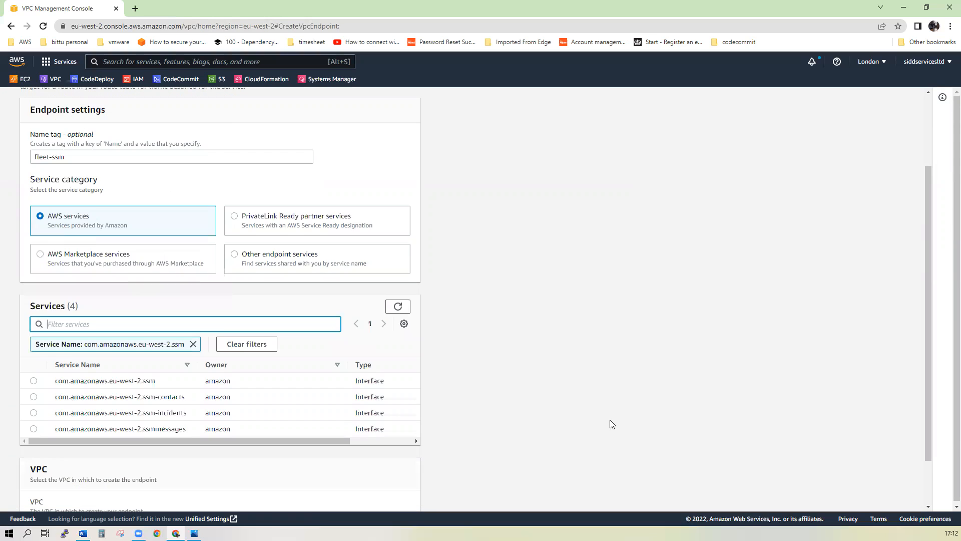
left_click(35, 381)
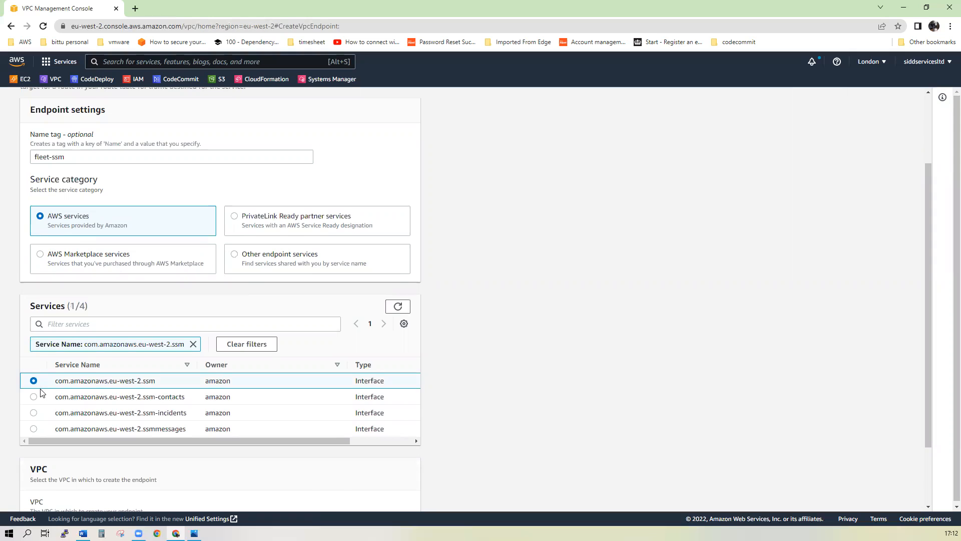
Choose the existing 10.0.0.0/16 VPC for the endpoint and check its additional DNS settings
scroll(40, 390, "down", 1)
scroll(42, 391, "down", 1)
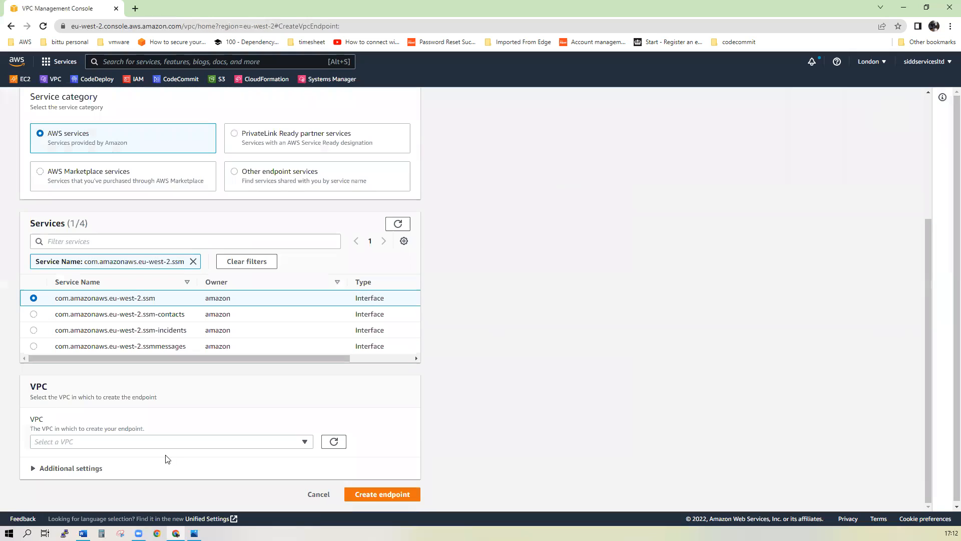
left_click(203, 443)
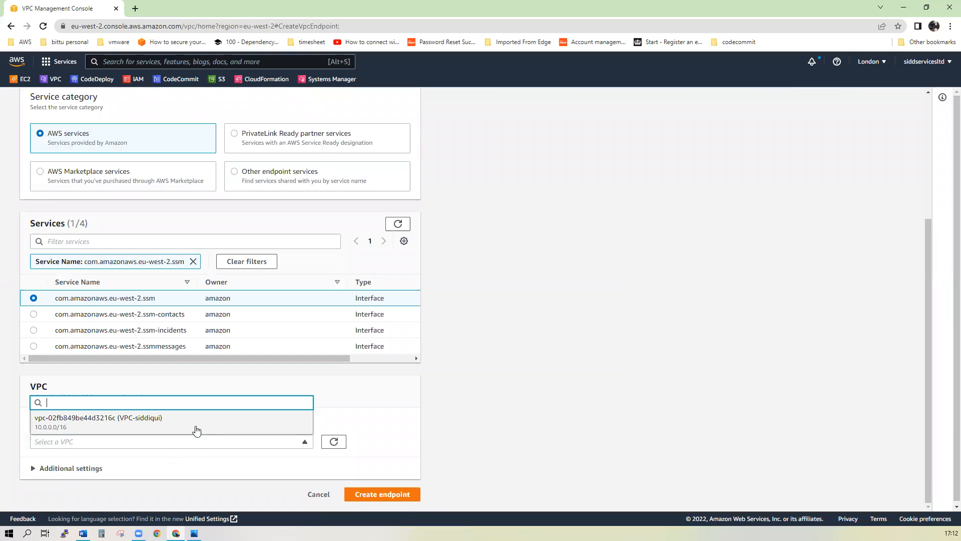
left_click(196, 426)
scroll(195, 422, "down", 2)
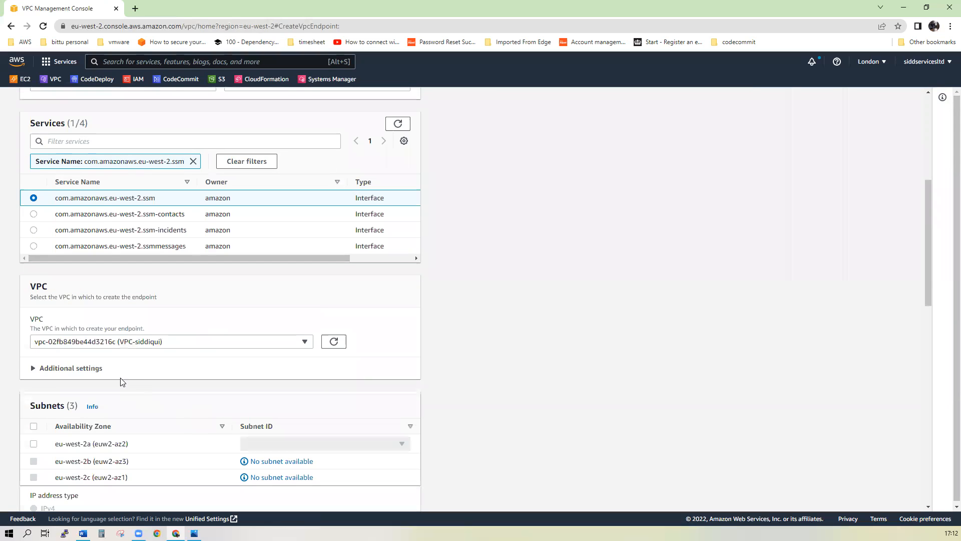
left_click(86, 376)
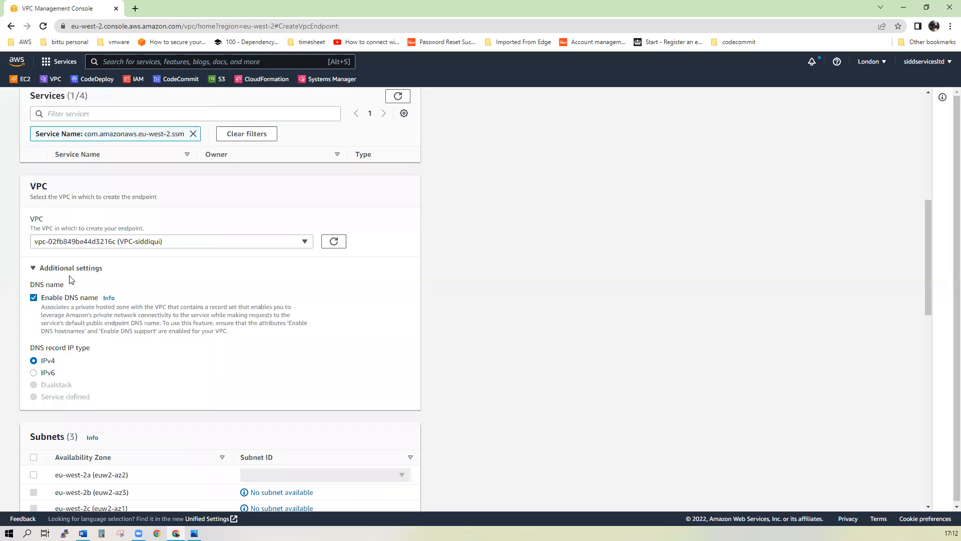
left_click(76, 270)
Enable the eu-west-2a availability zone for the endpoint and assign its available subnet
scroll(360, 415, "down", 2)
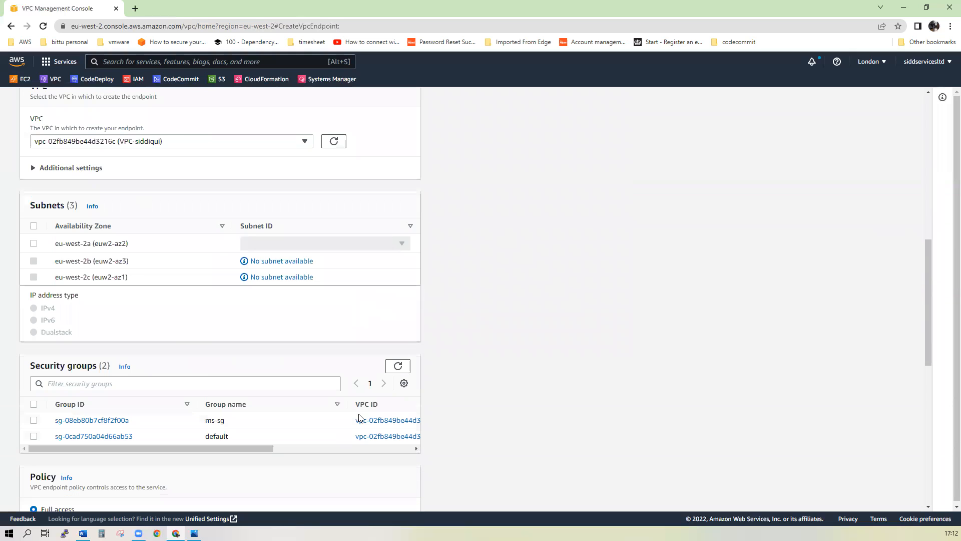
left_click(44, 245)
left_click(318, 245)
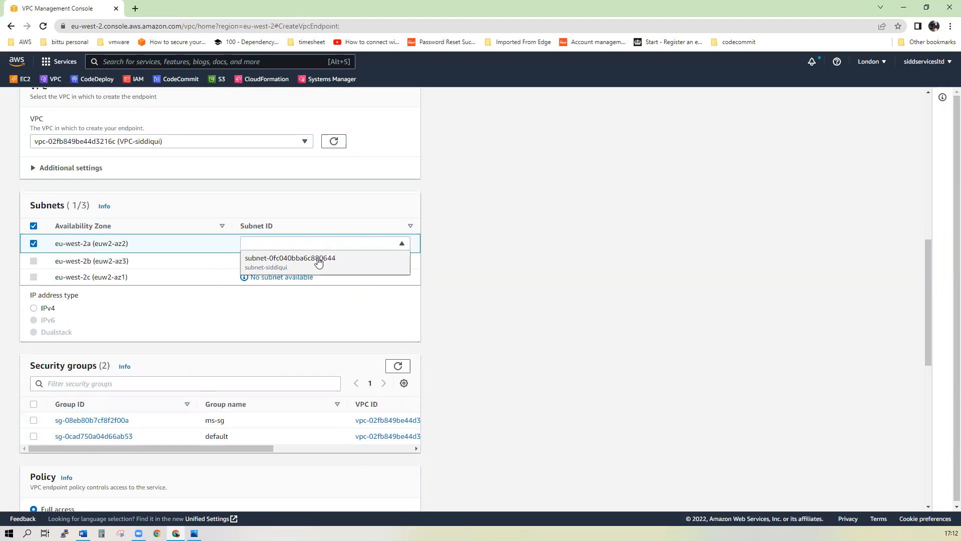
left_click(318, 261)
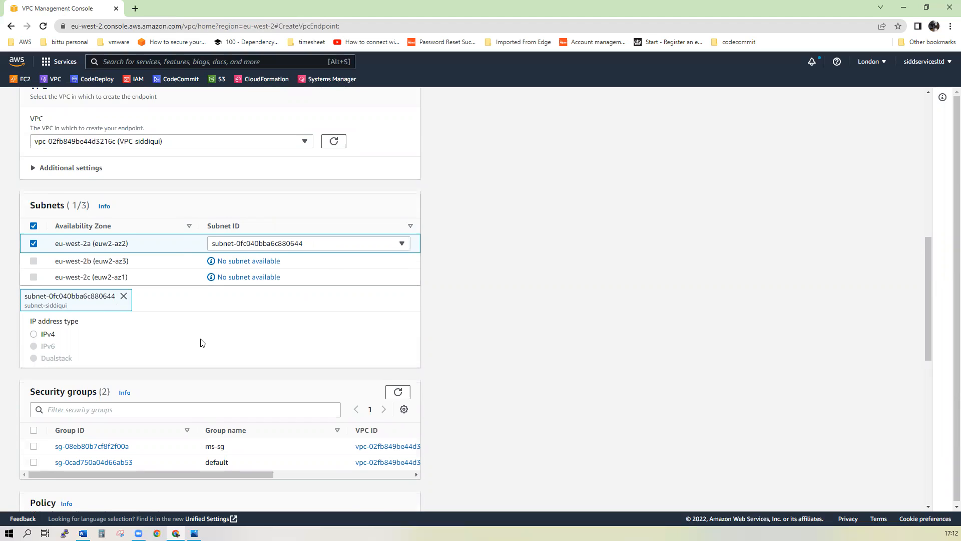
Attach the ms-sg security group to the endpoint and create the endpoint
scroll(202, 343, "down", 1)
scroll(204, 343, "down", 1)
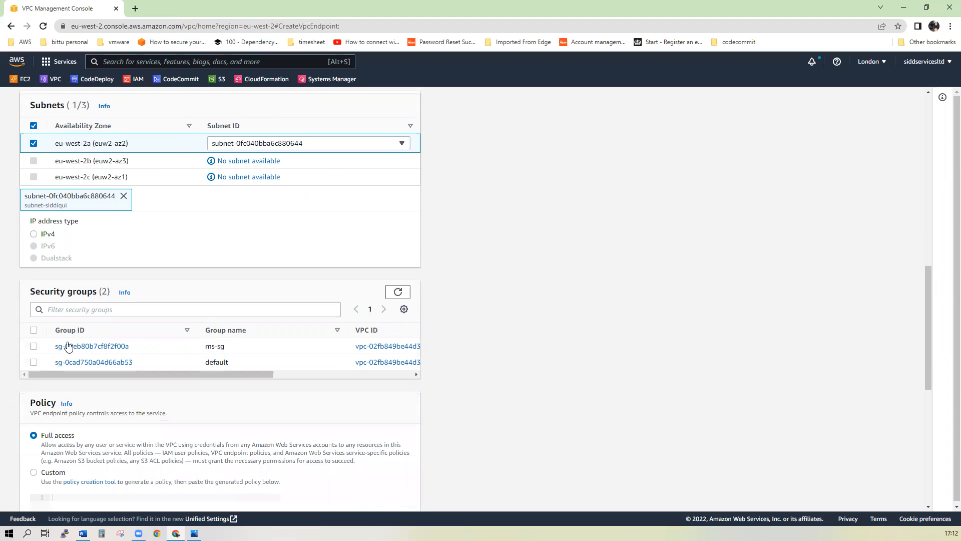
left_click(33, 346)
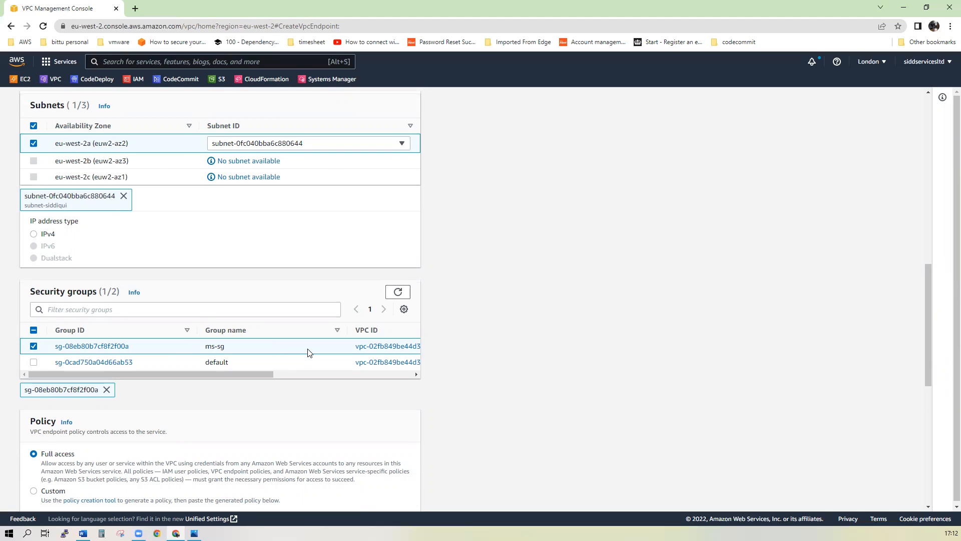
scroll(309, 353, "down", 1)
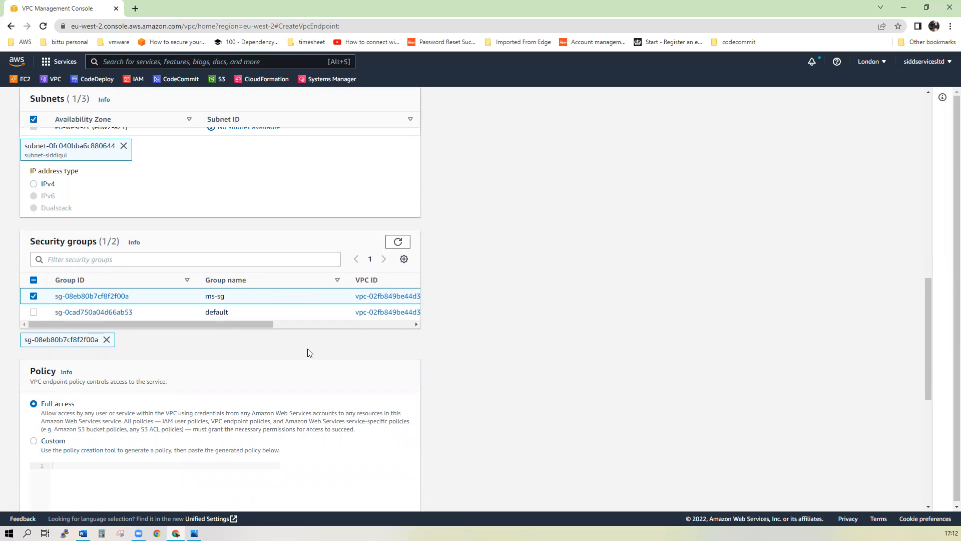
scroll(308, 350, "down", 2)
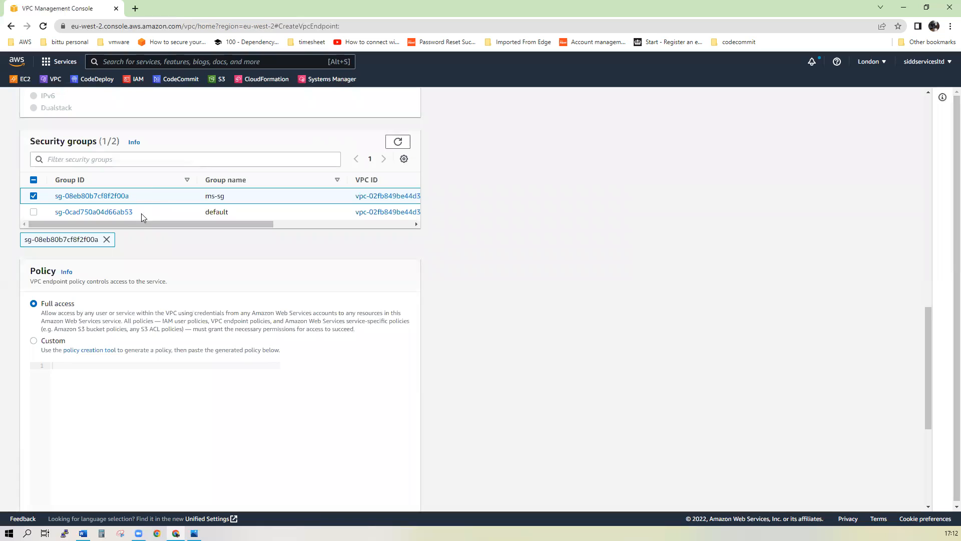
scroll(275, 298, "down", 5)
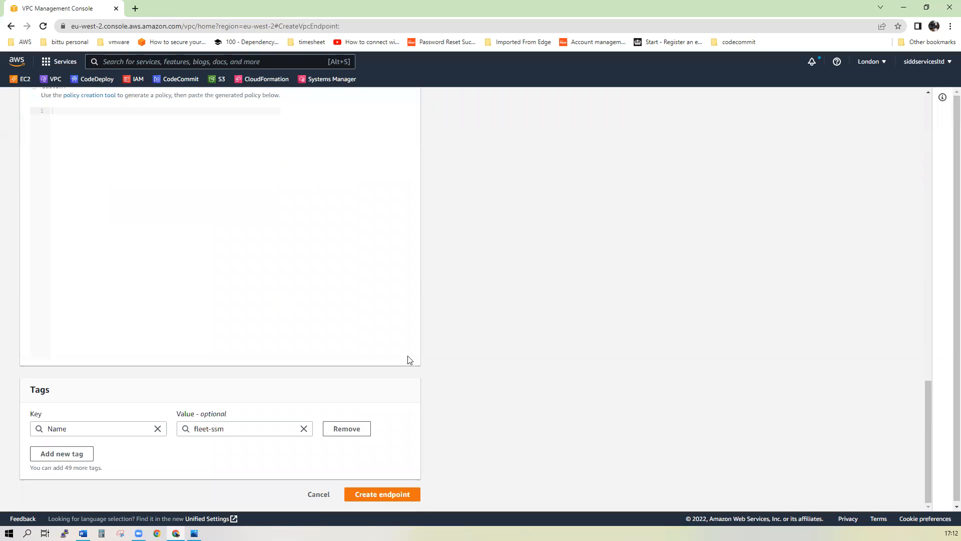
left_click(384, 494)
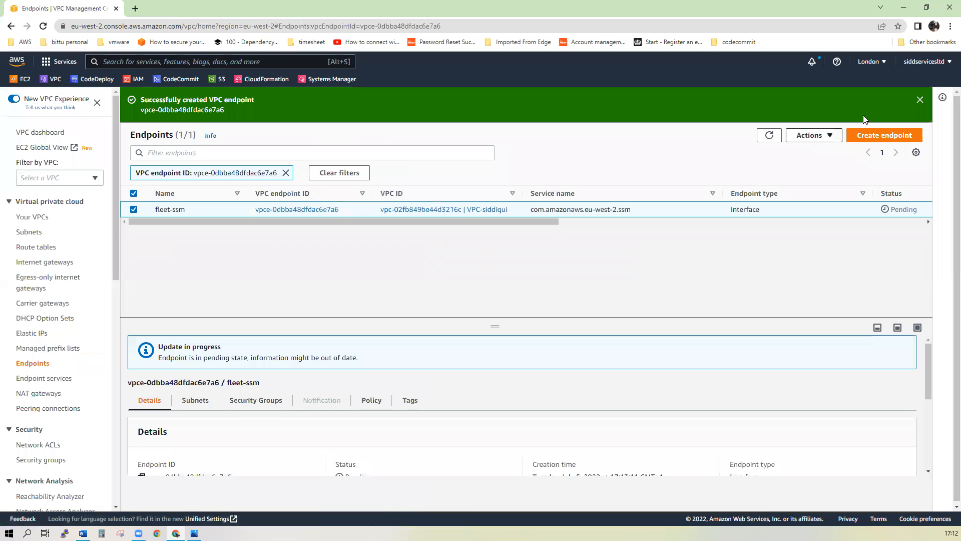
Start a new endpoint named fleet-ec2messages, filter the AWS services by "ssm" and select com.amazonaws.eu-west-2.ssmmessages
left_click(890, 140)
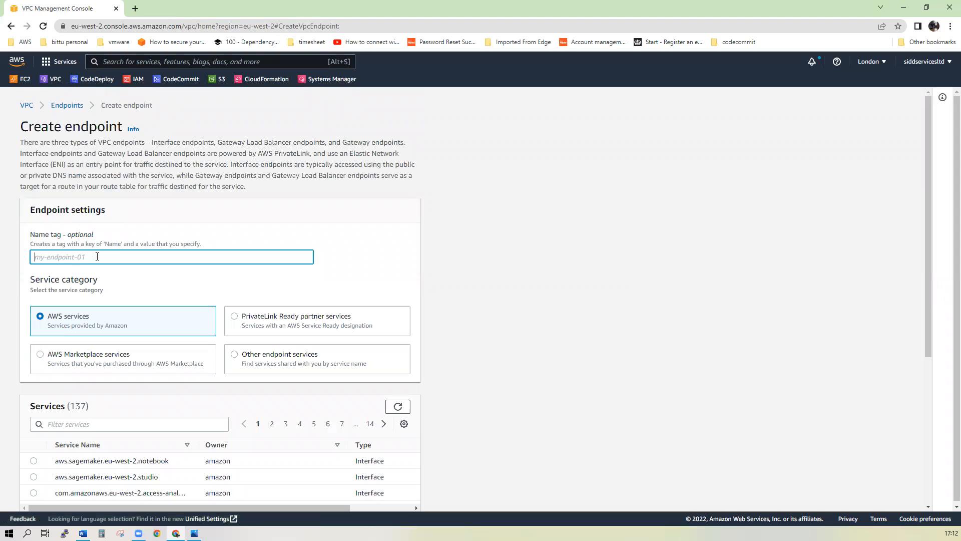
type("fleet-ec2messages")
left_click(95, 428)
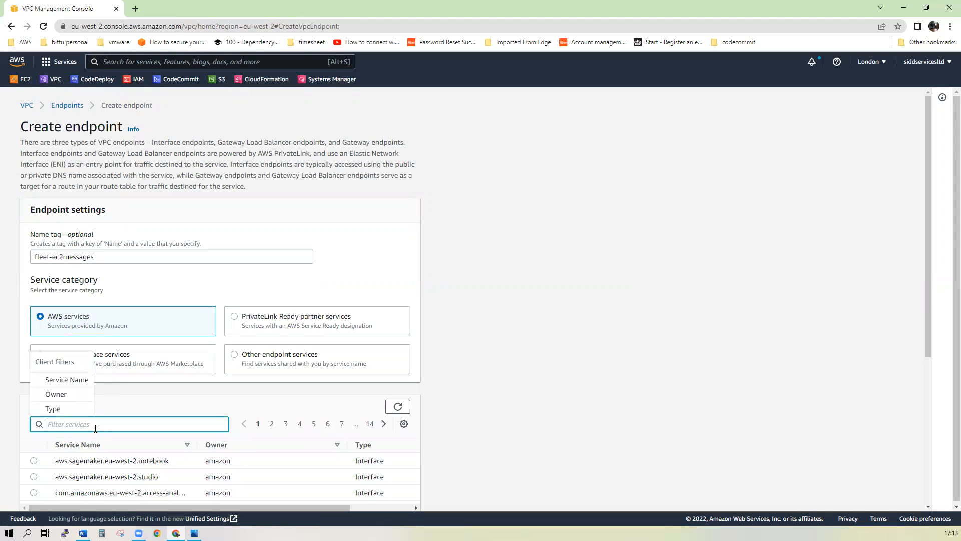
type("ssm")
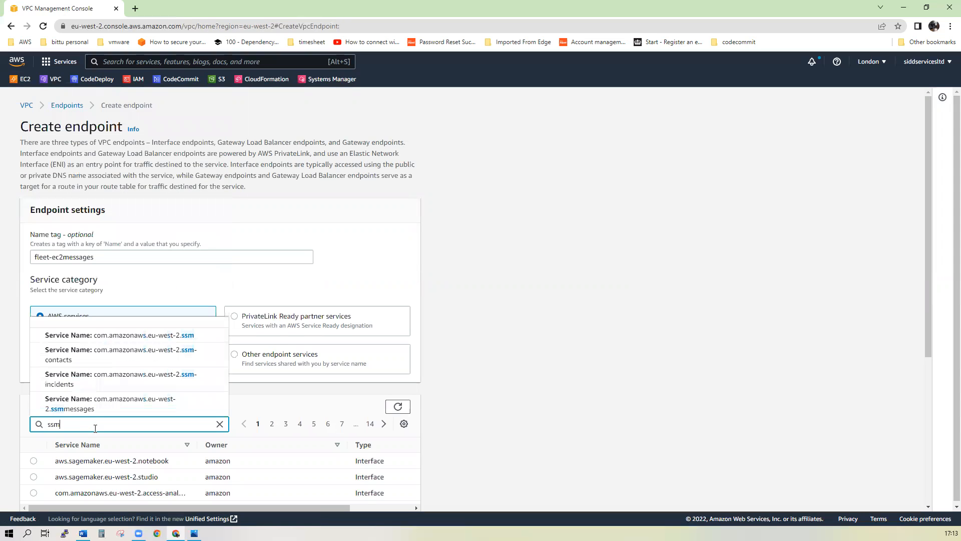
left_click(60, 403)
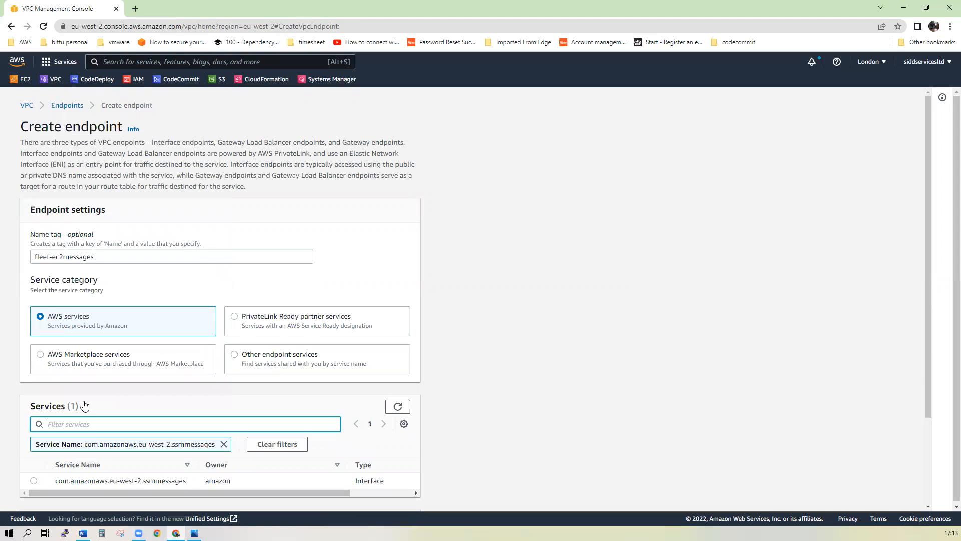
scroll(84, 406, "down", 1)
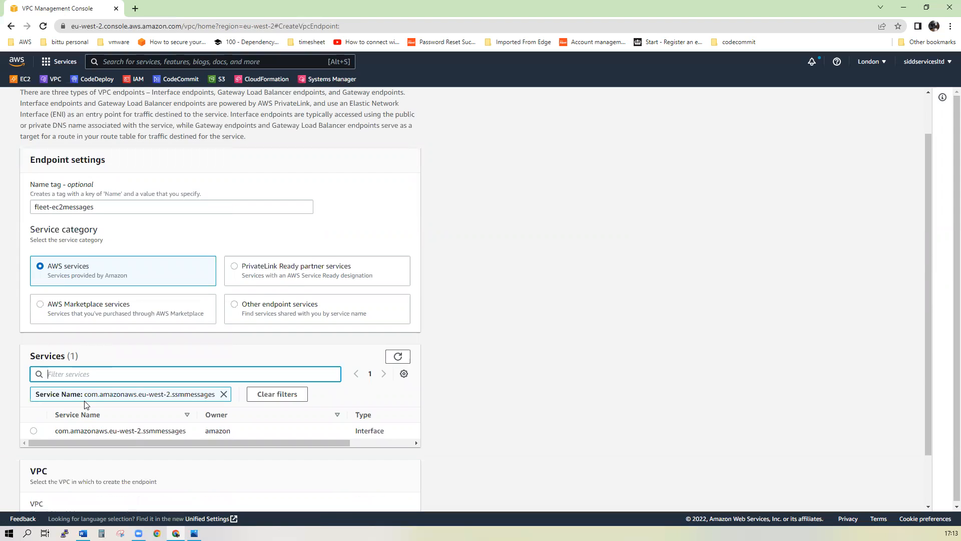
left_click(33, 431)
Choose the existing 10.0.0.0/16 VPC for the endpoint and enable eu-west-2a with its available subnet
scroll(123, 444, "down", 2)
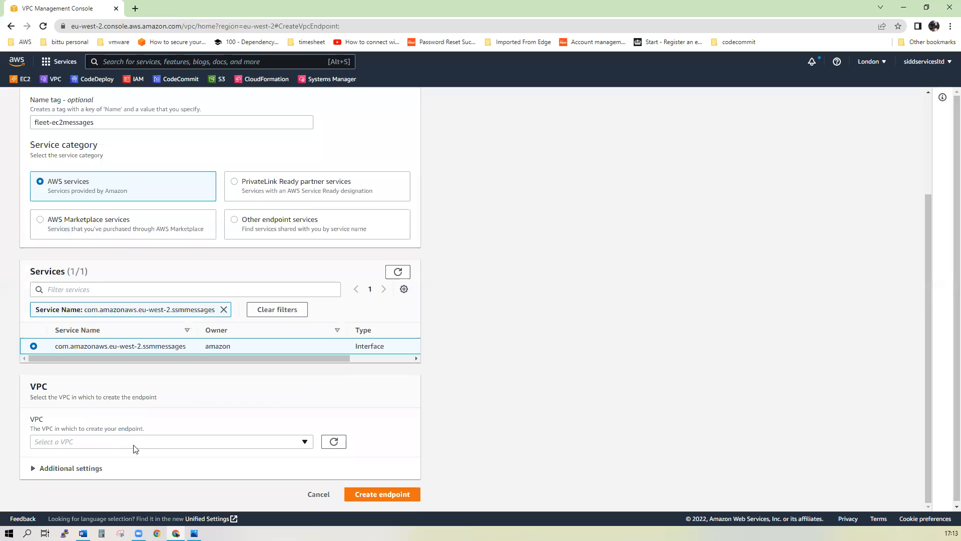
left_click(301, 442)
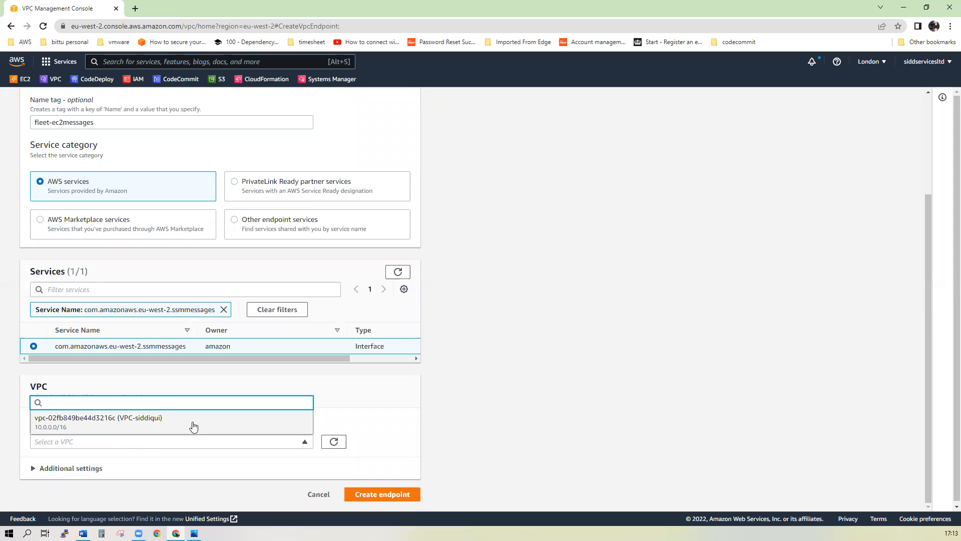
left_click(193, 426)
scroll(194, 424, "down", 3)
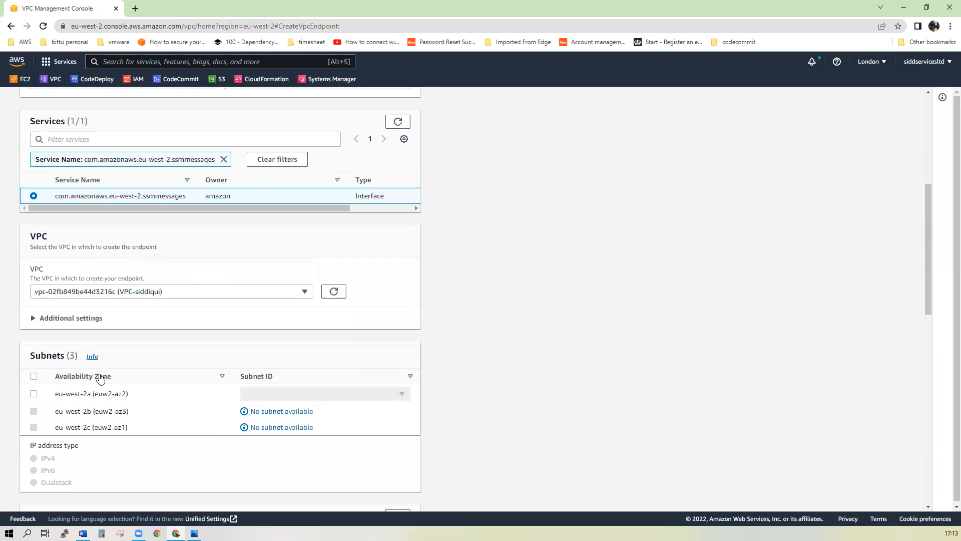
left_click(34, 393)
left_click(285, 395)
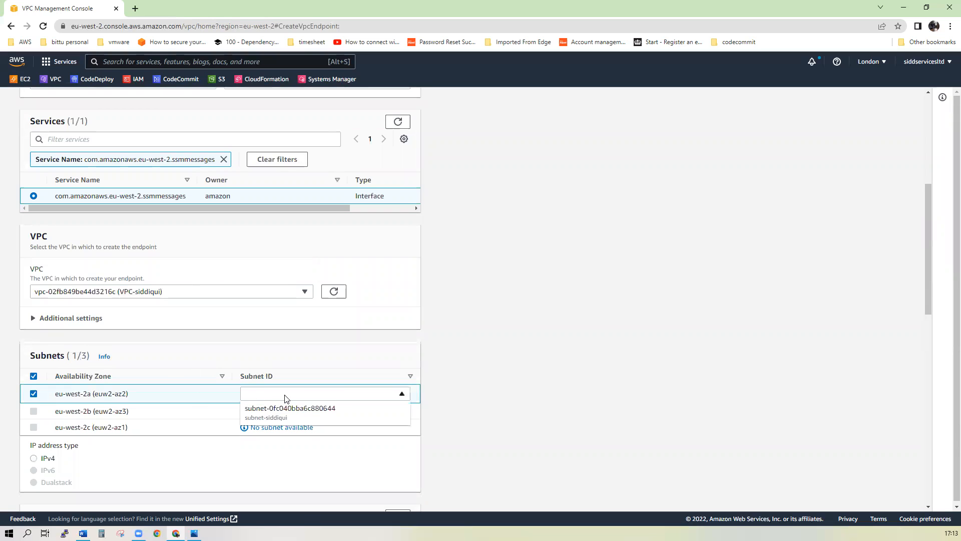
left_click(289, 408)
Set the IP address type to IPv4, attach the ms-sg security group and create the fleet-ec2messages endpoint
scroll(288, 410, "down", 3)
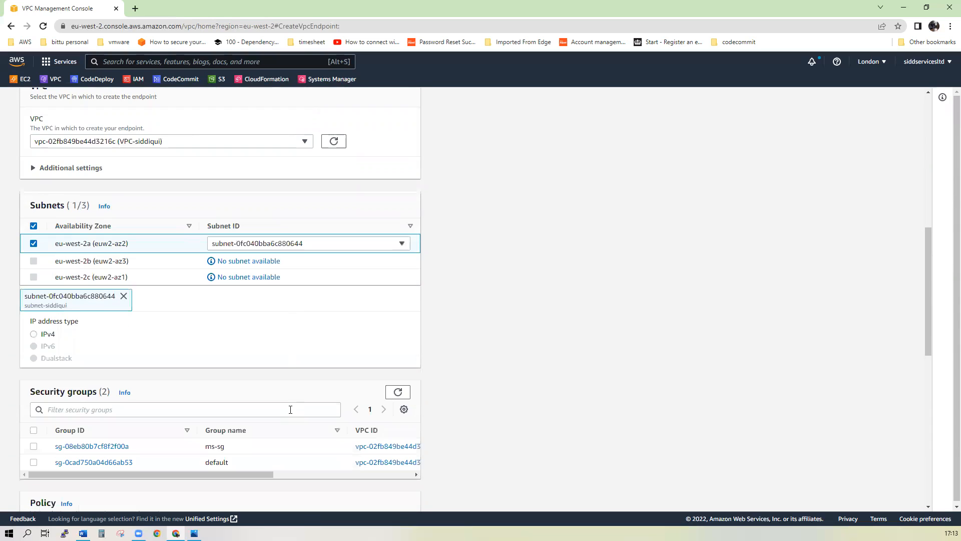
left_click(34, 334)
left_click(33, 446)
scroll(365, 447, "down", 2)
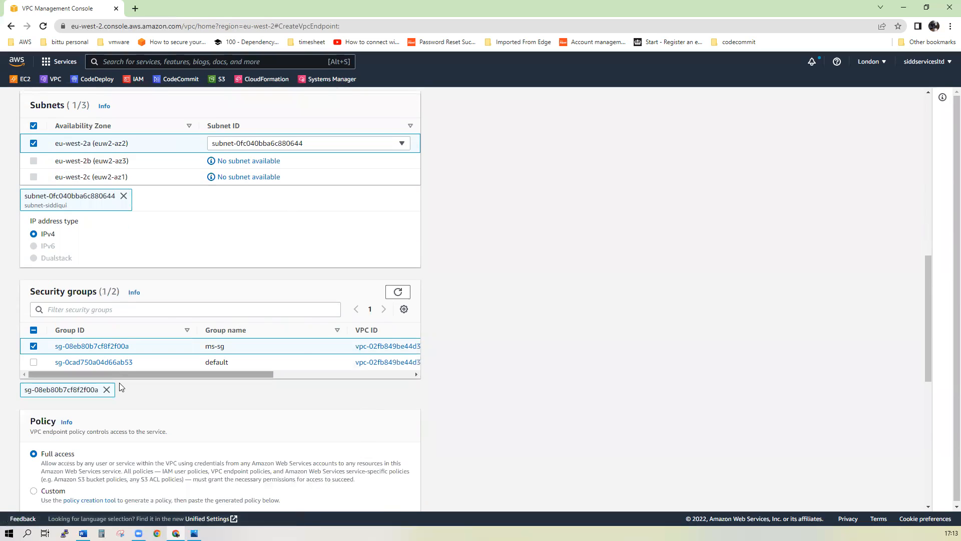
scroll(129, 386, "down", 8)
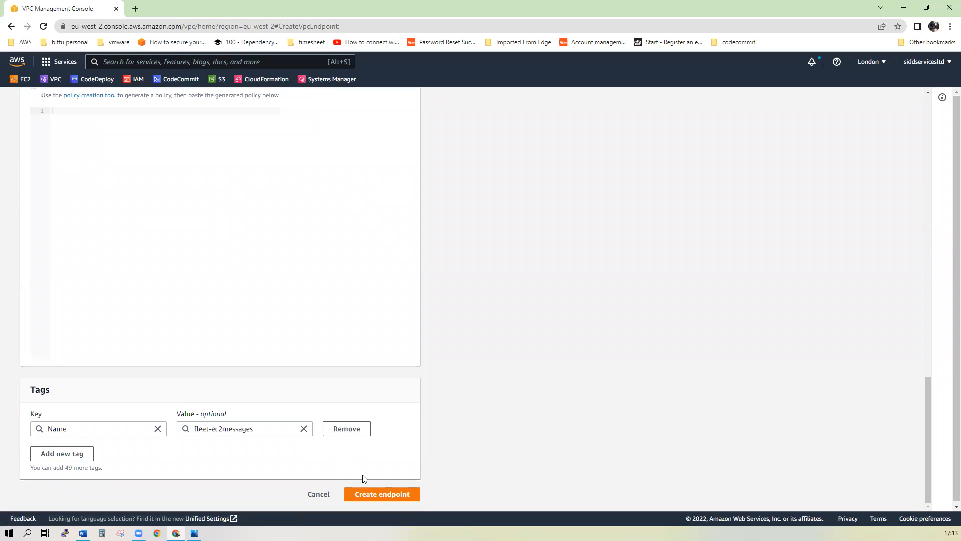
left_click(369, 494)
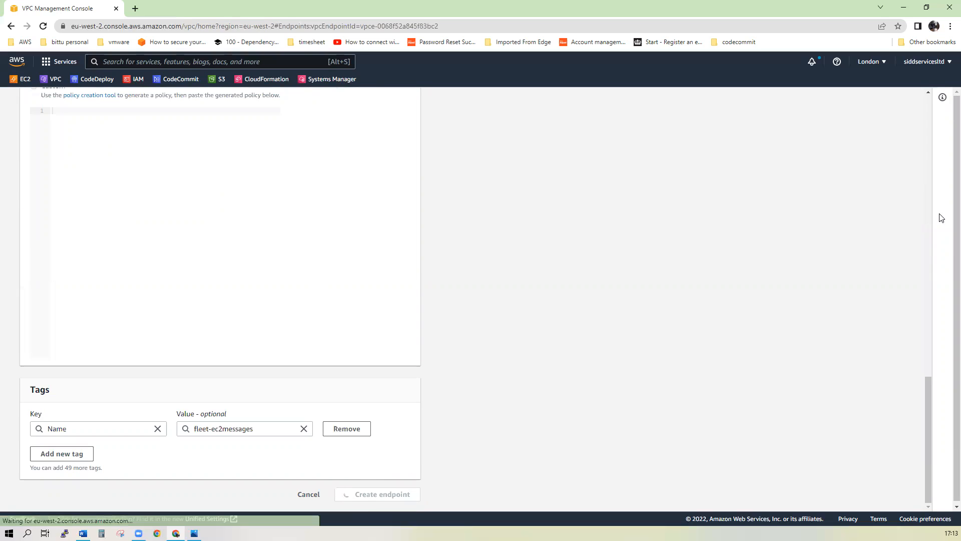
Start another endpoint named fleet-ssmmessages and select com.amazonaws.eu-west-2.ssmmessages from the AWS services filtered by "ssm"
left_click(884, 135)
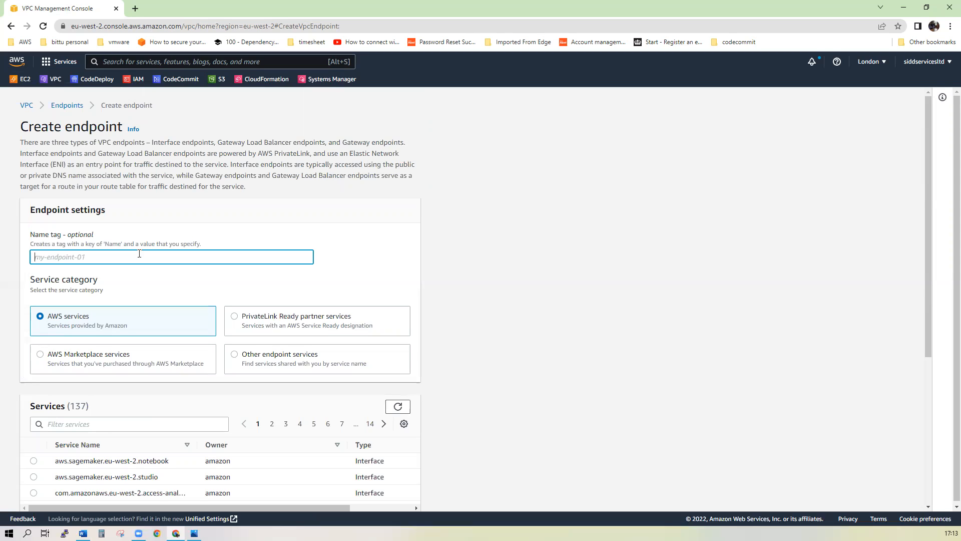
type("fleet-ssmmessages")
left_click(131, 422)
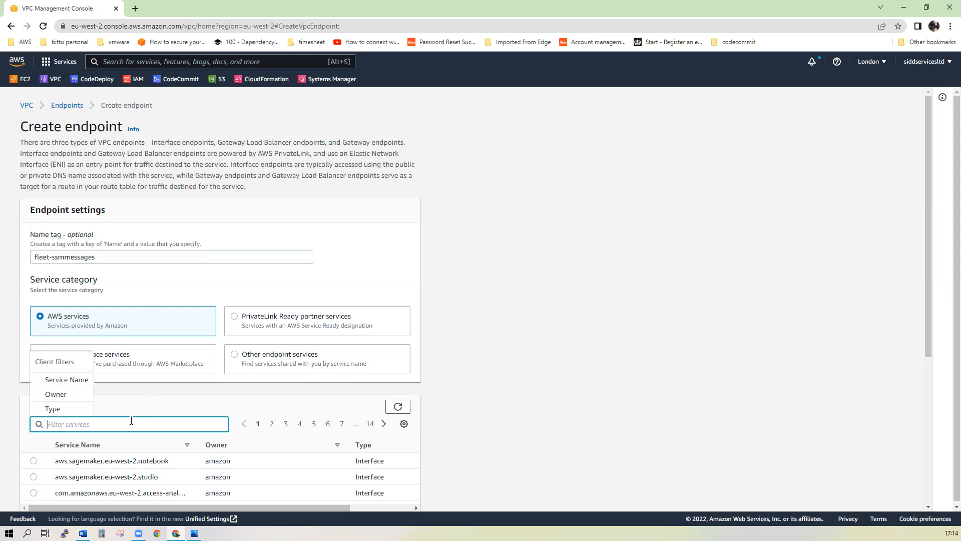
type("ssm")
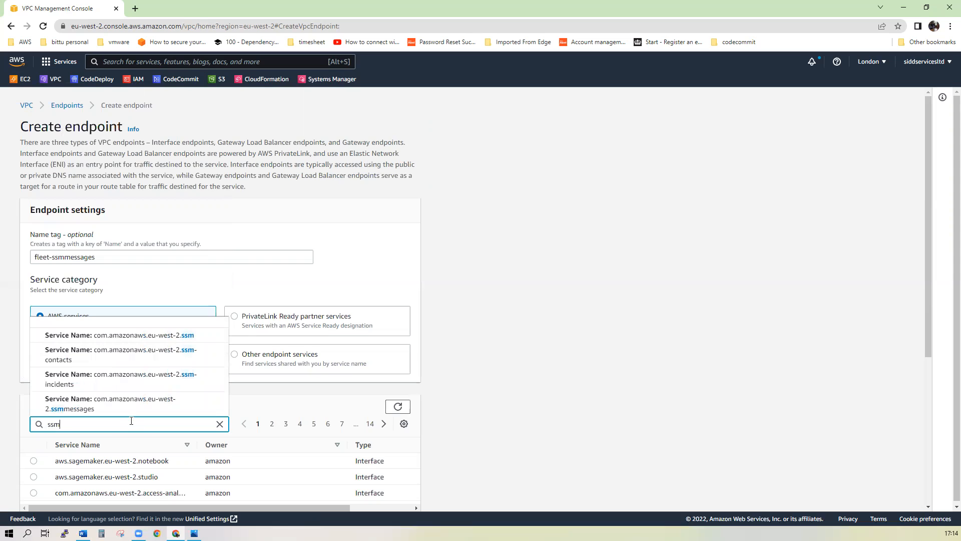
left_click(134, 403)
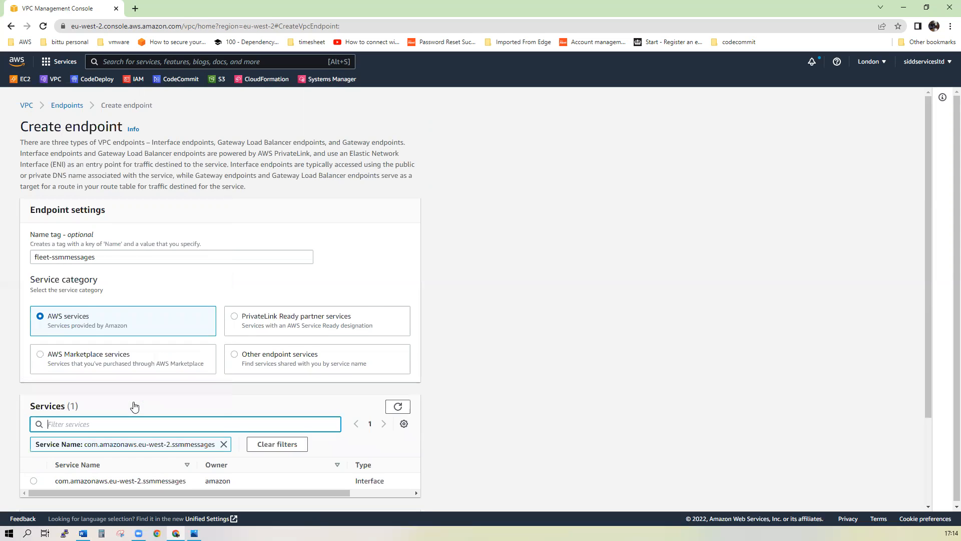
scroll(135, 406, "down", 2)
left_click(35, 369)
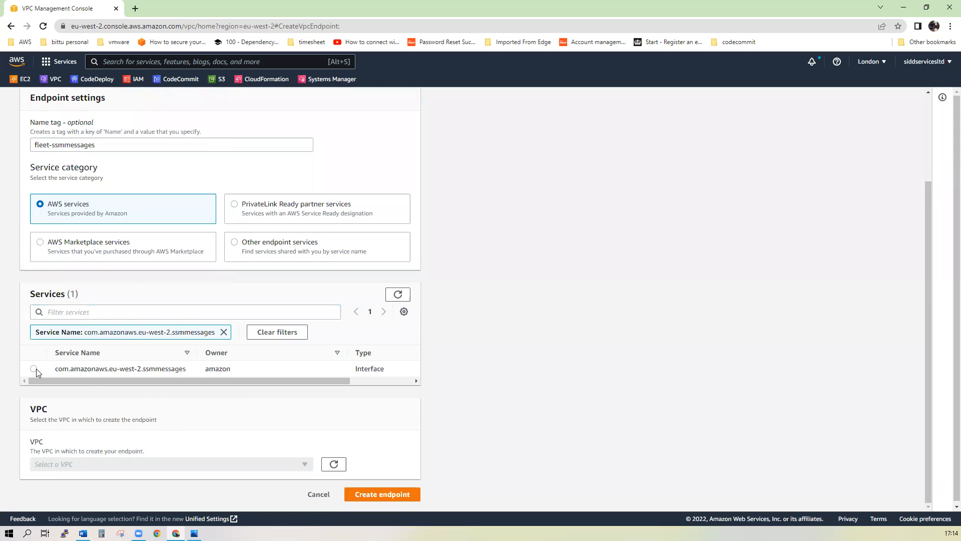
Choose the 10.0.0.0/16 VPC for the fleet-ssmmessages endpoint and check its additional DNS settings
left_click(60, 464)
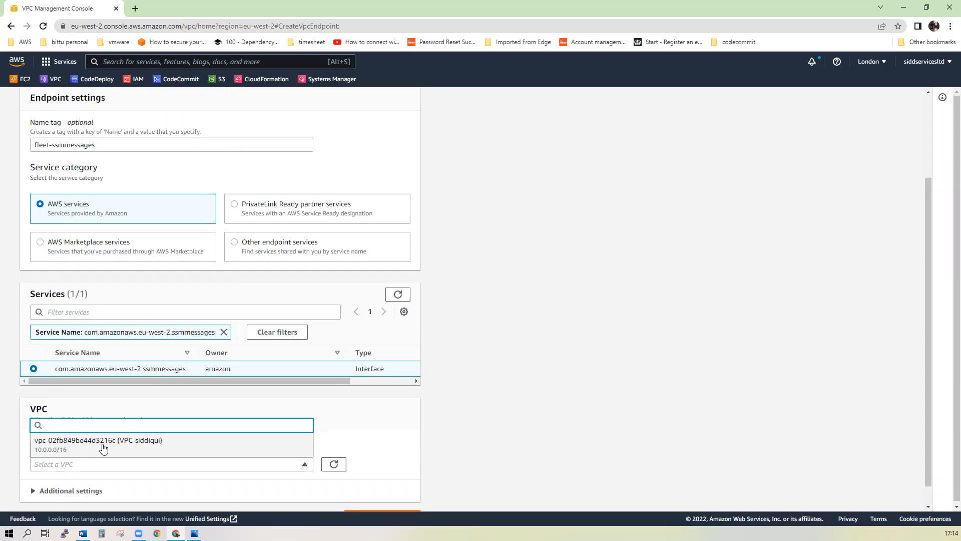
left_click(100, 447)
scroll(103, 447, "down", 3)
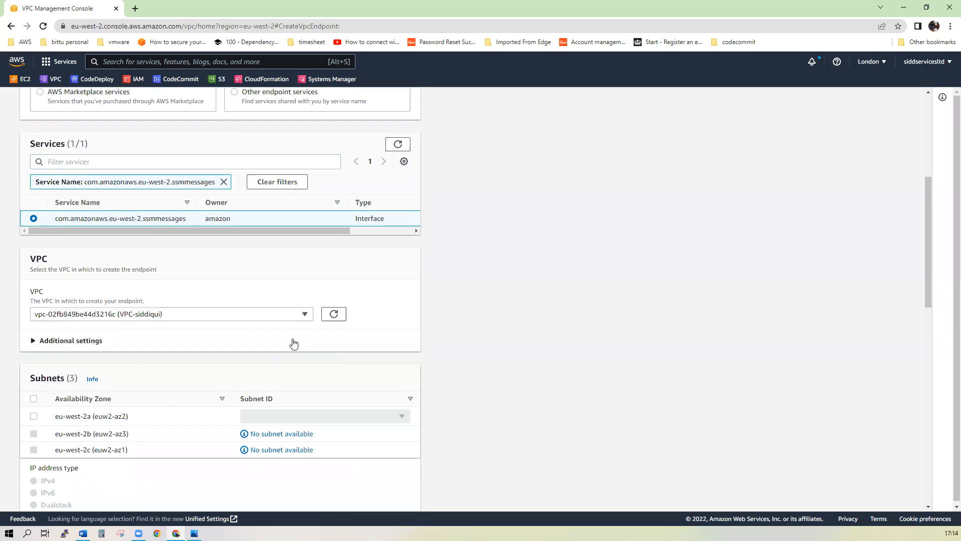
left_click(294, 343)
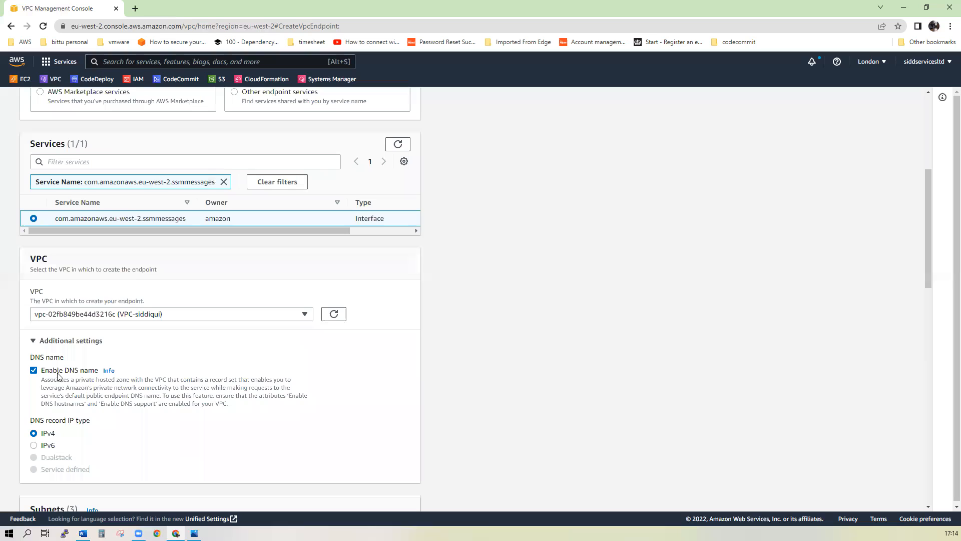
left_click(59, 343)
Enable the eu-west-2a availability zone with its available subnet and set the IP address type to IPv4
left_click(33, 416)
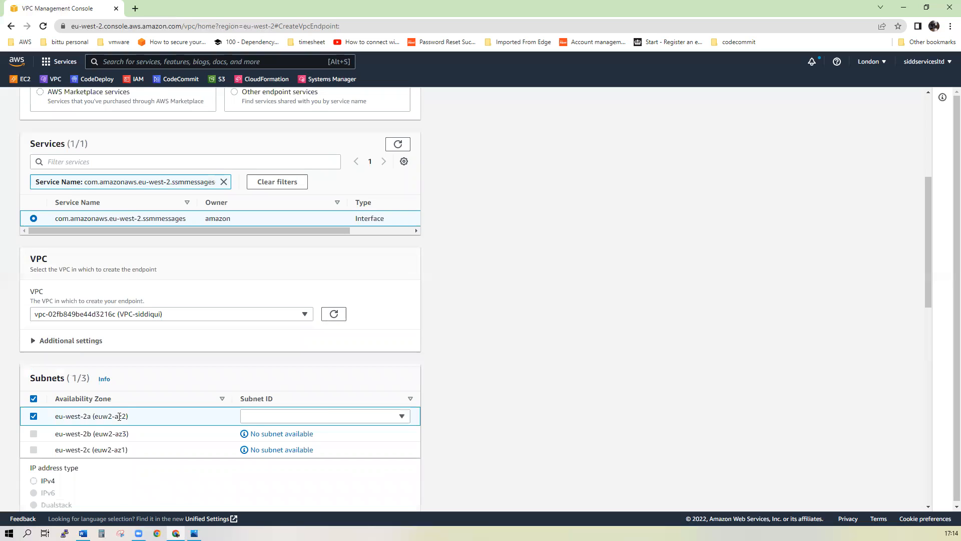
left_click(328, 417)
left_click(329, 431)
scroll(474, 457, "down", 2)
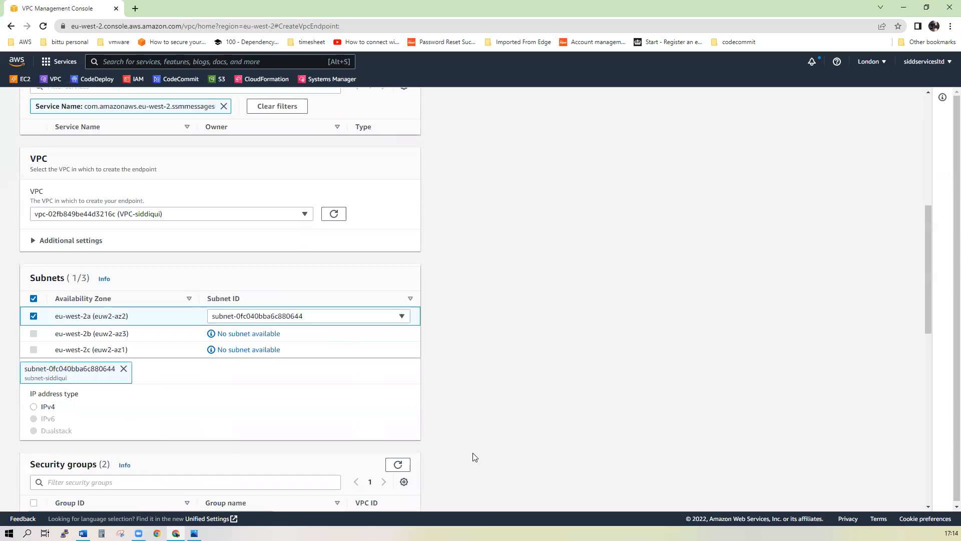
left_click(47, 411)
Attach the ms-sg security group, keep the full access policy and try to create the fleet-ssmmessages endpoint
scroll(48, 413, "down", 2)
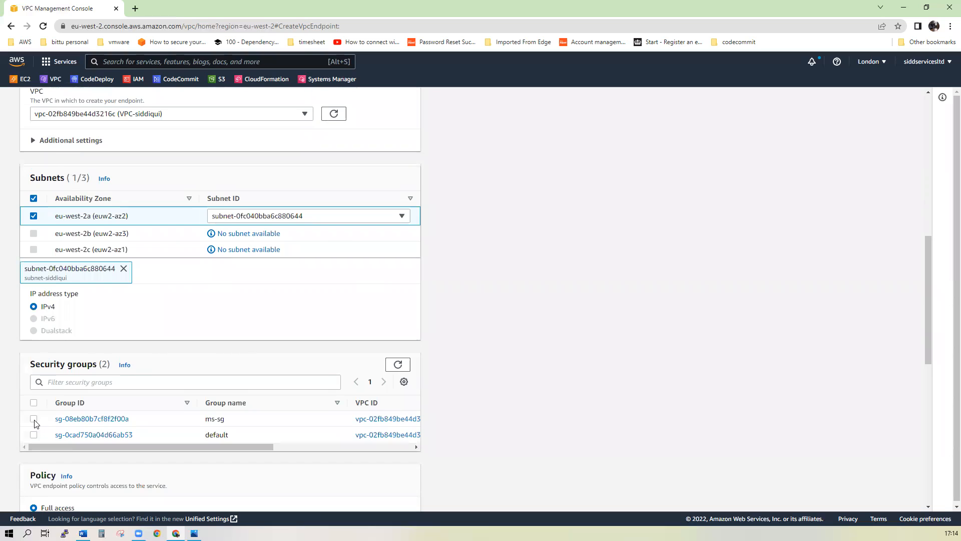
left_click(33, 418)
scroll(241, 424, "down", 4)
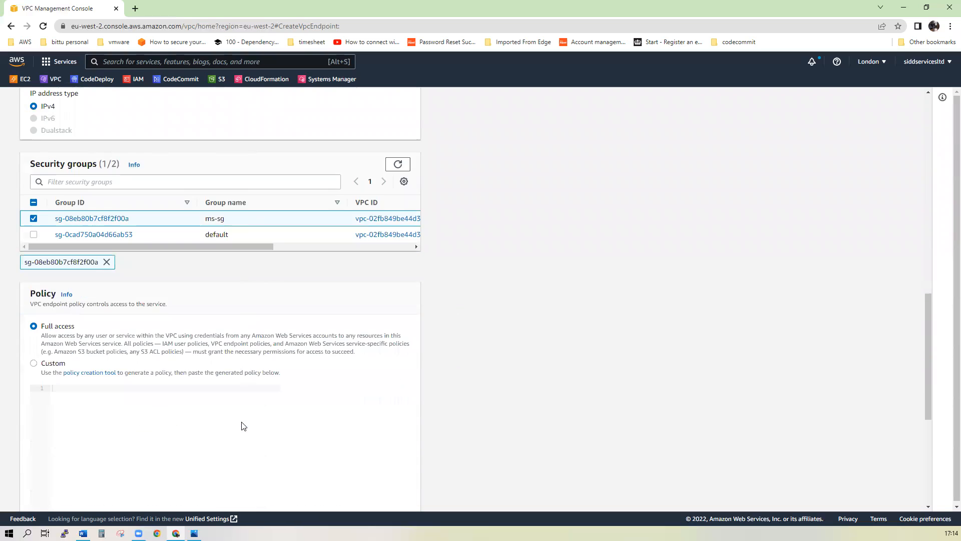
scroll(186, 394, "down", 6)
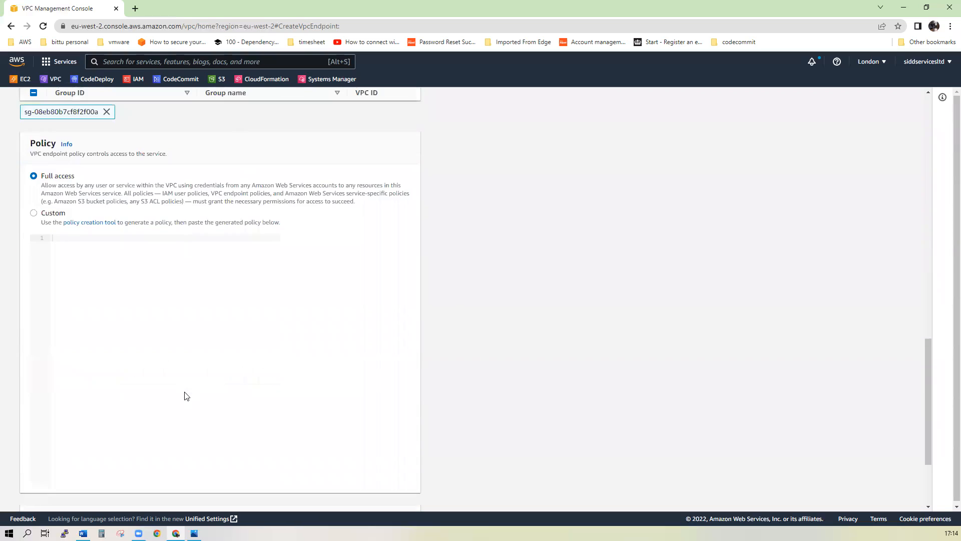
left_click(414, 496)
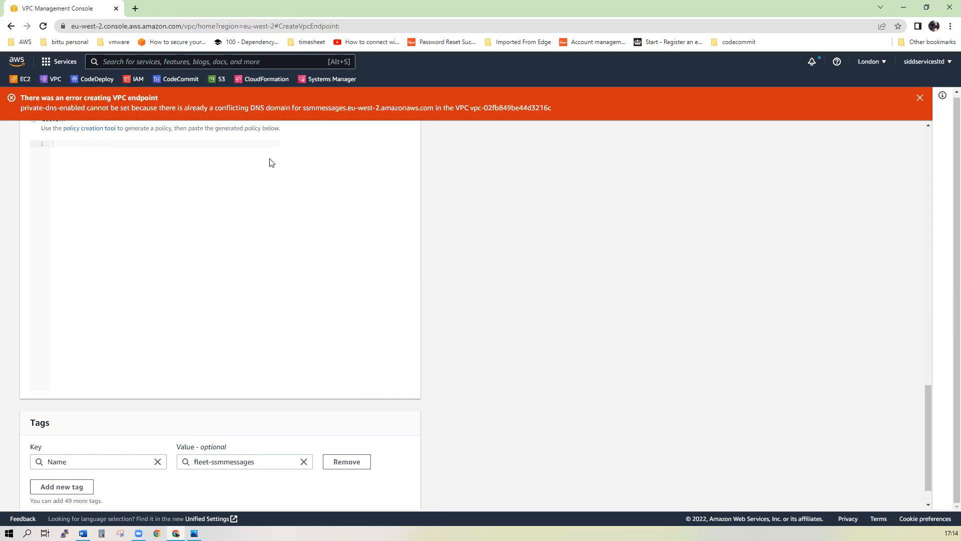
left_click(920, 101)
Review the fleet-ssmmessages endpoint's service, VPC, subnet and security group settings for the cause of the DNS domain conflict
scroll(371, 395, "up", 7)
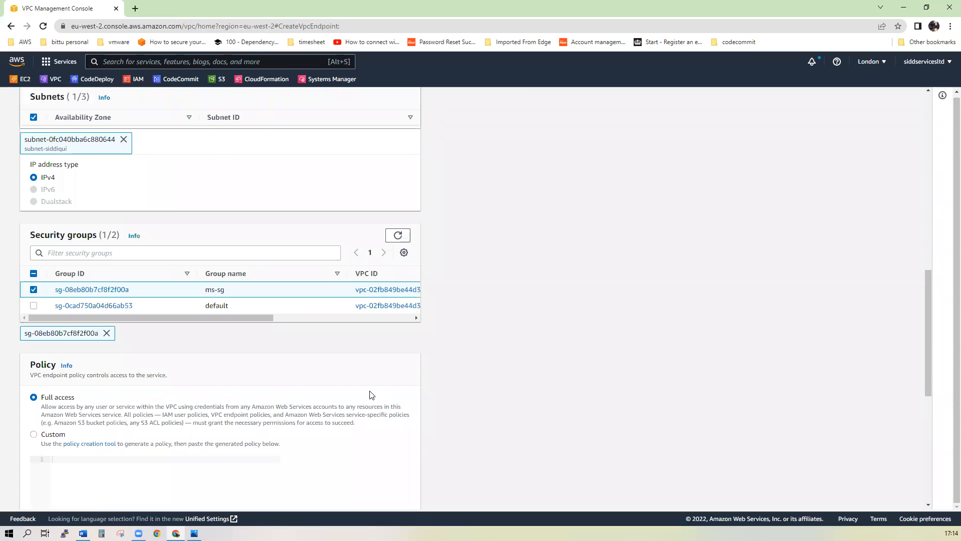
scroll(371, 395, "up", 3)
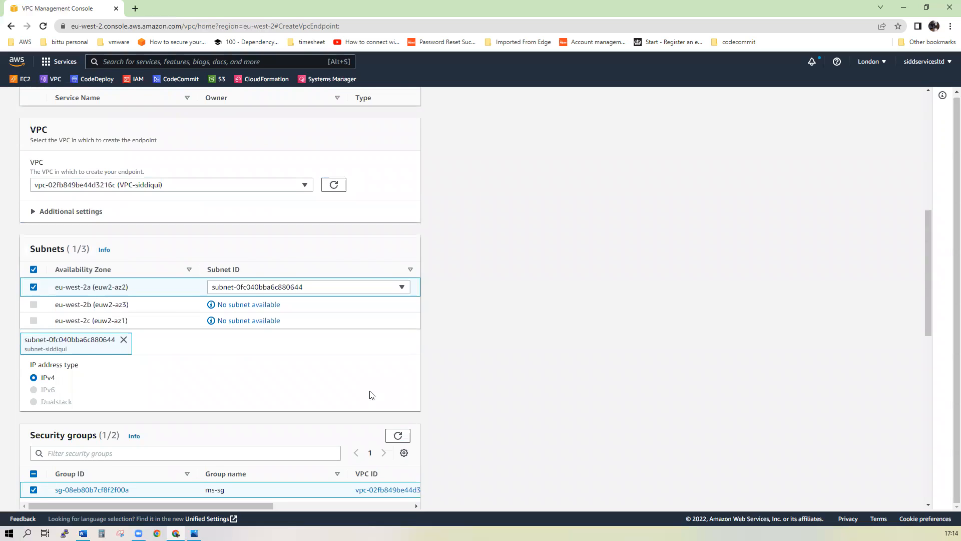
scroll(371, 395, "up", 2)
scroll(371, 394, "up", 1)
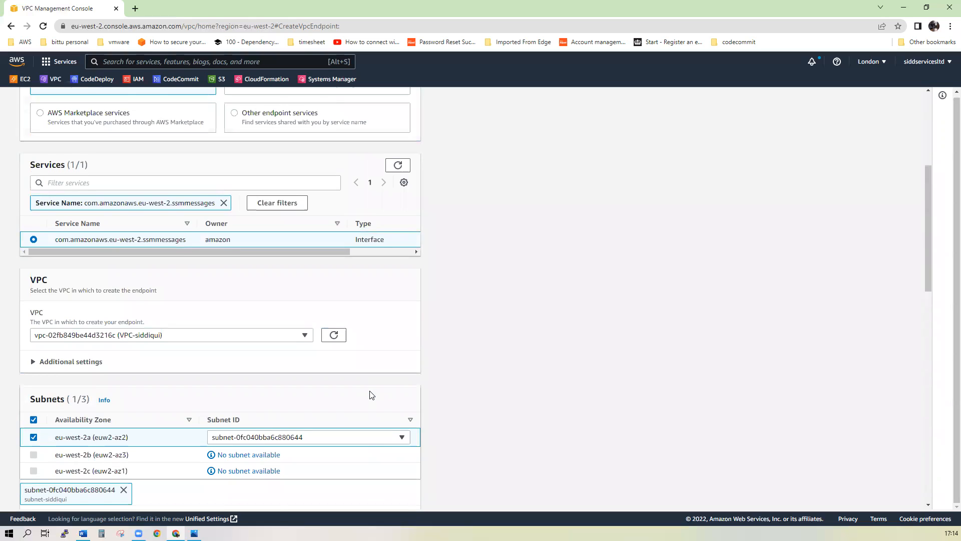
scroll(371, 395, "down", 2)
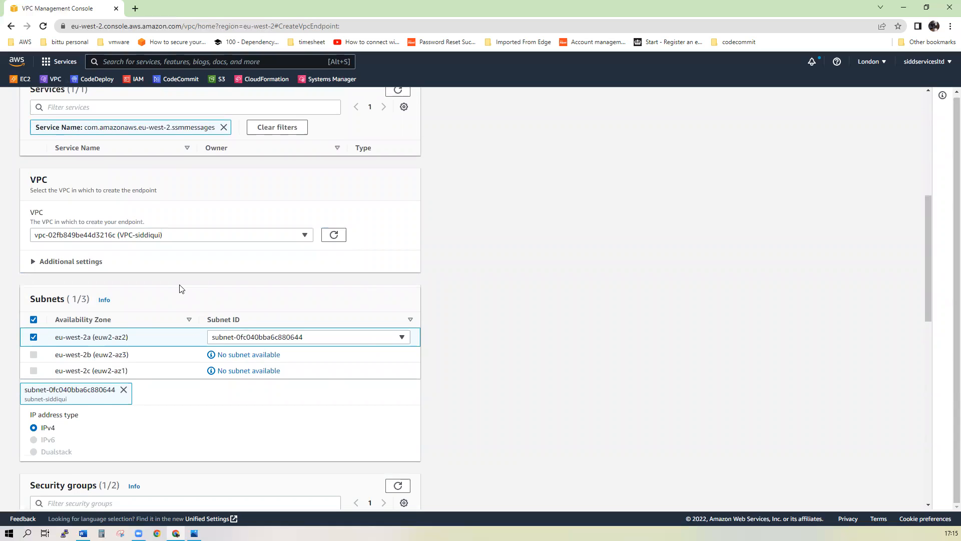
scroll(181, 289, "up", 2)
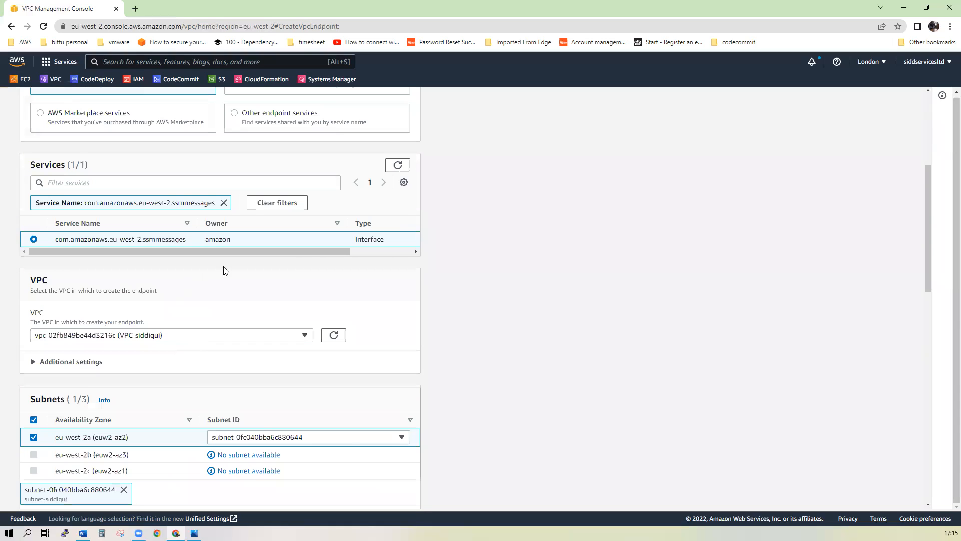
left_click_drag(388, 260, 209, 261)
left_click_drag(192, 253, 157, 256)
double_click(575, 15)
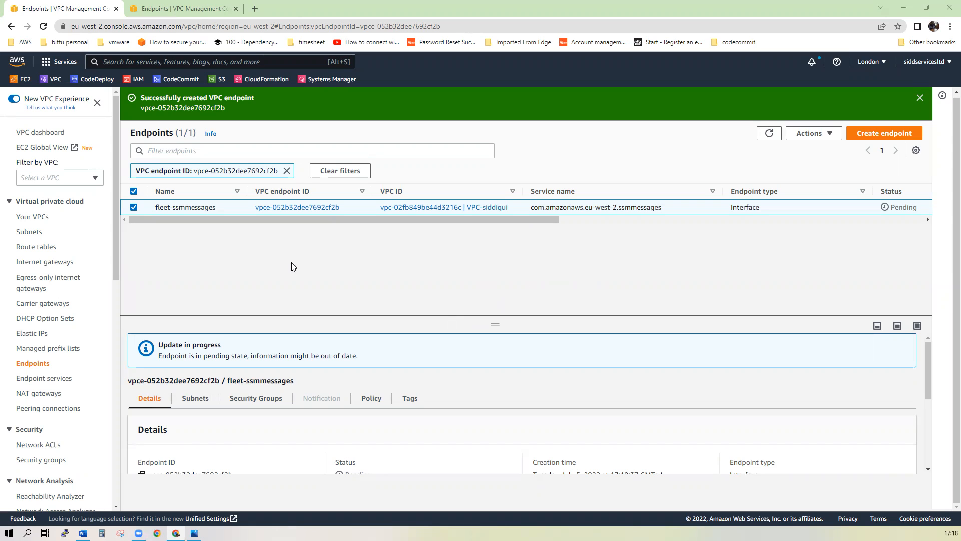
Clear the VPC endpoint ID filter to list all endpoints, and open the AWS Systems Manager console
left_click(287, 171)
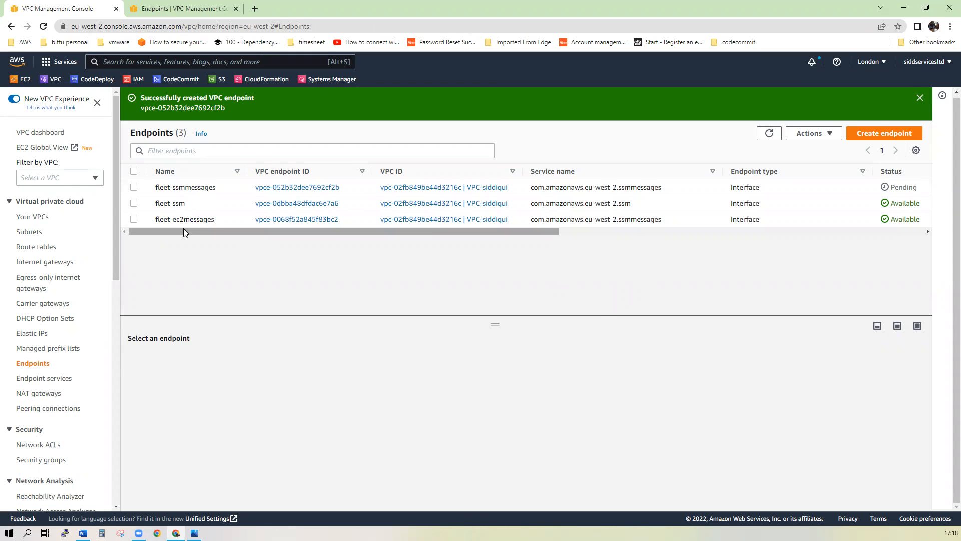
left_click(329, 80)
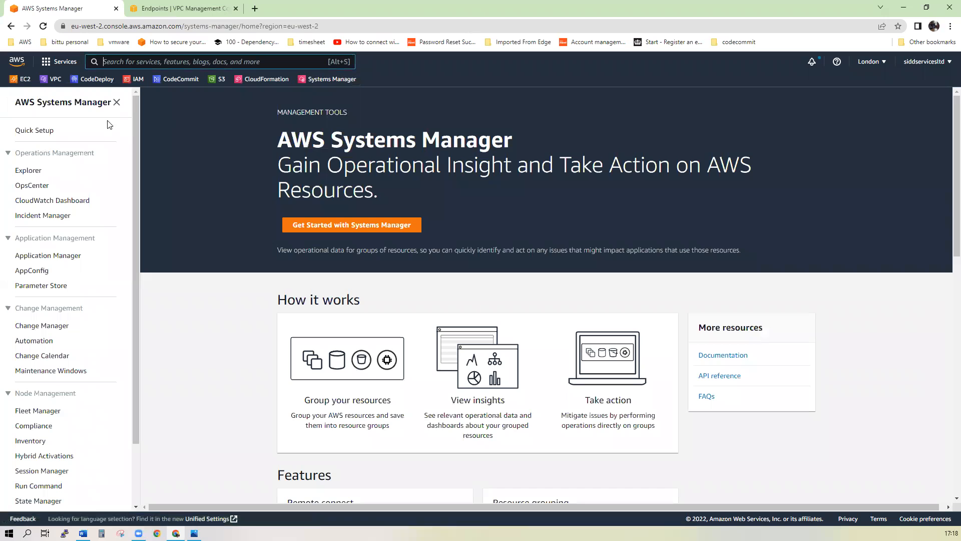
Start deleting the existing Host Management configuration in Quick Setup by removing all its OUs and Regions
left_click(31, 135)
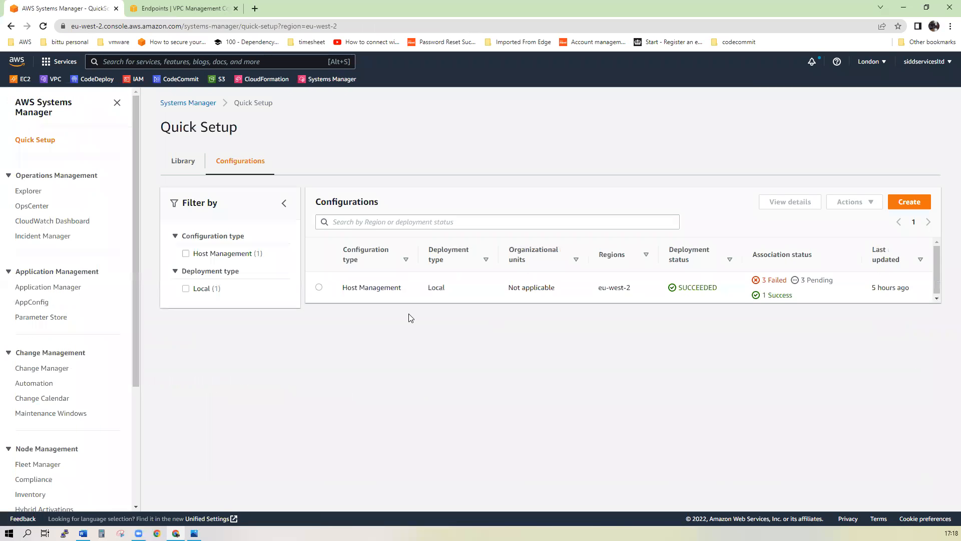
left_click(318, 287)
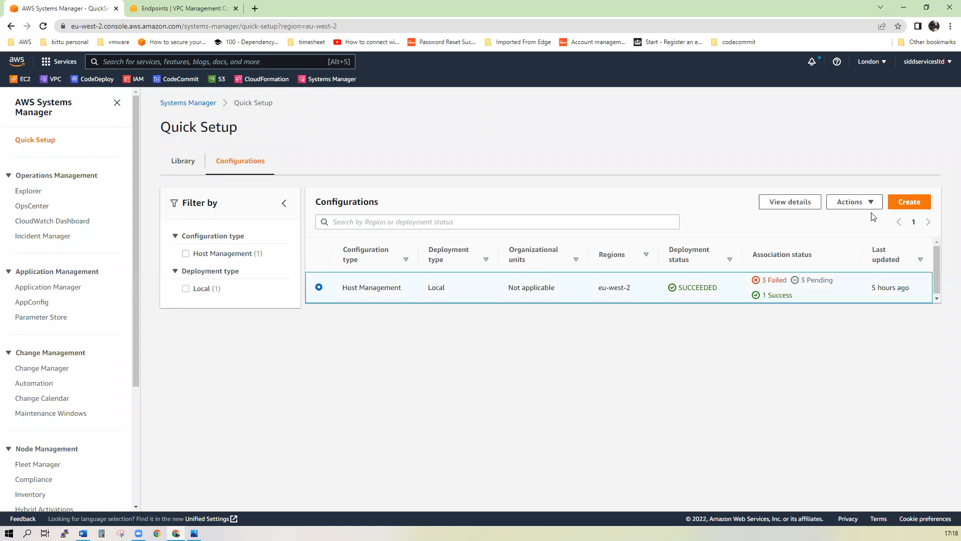
left_click(852, 203)
left_click(850, 232)
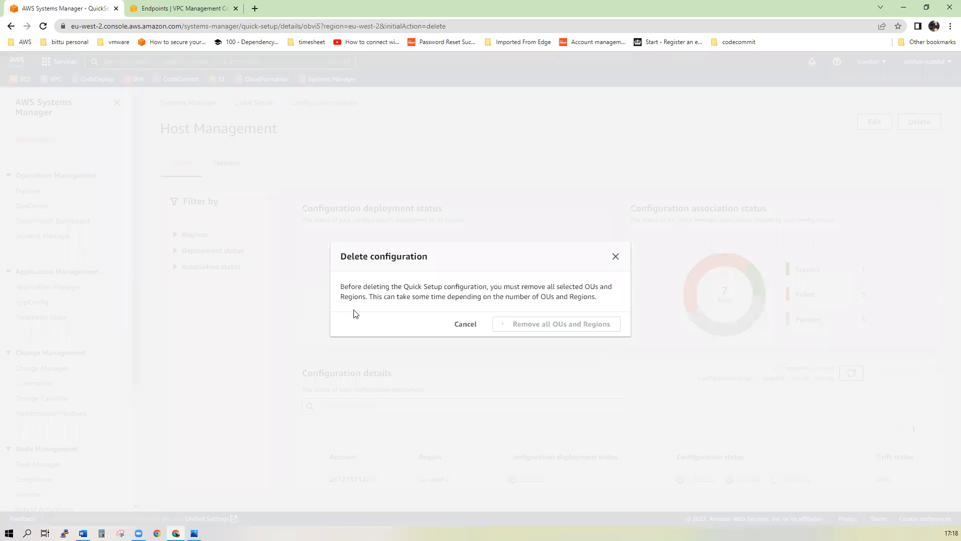
left_click(589, 328)
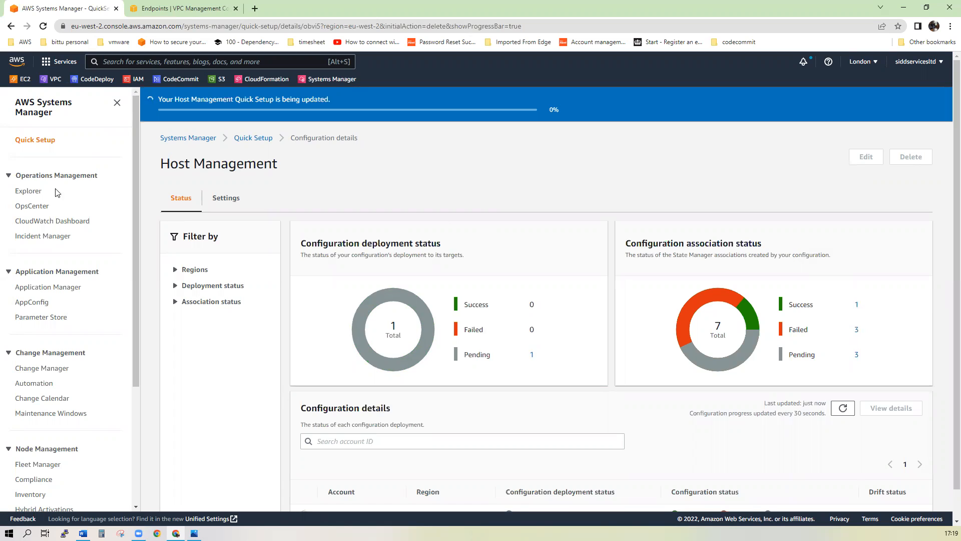
Return to the Quick Setup configurations and check the deployment status of the Host Management configuration's removal
left_click(36, 140)
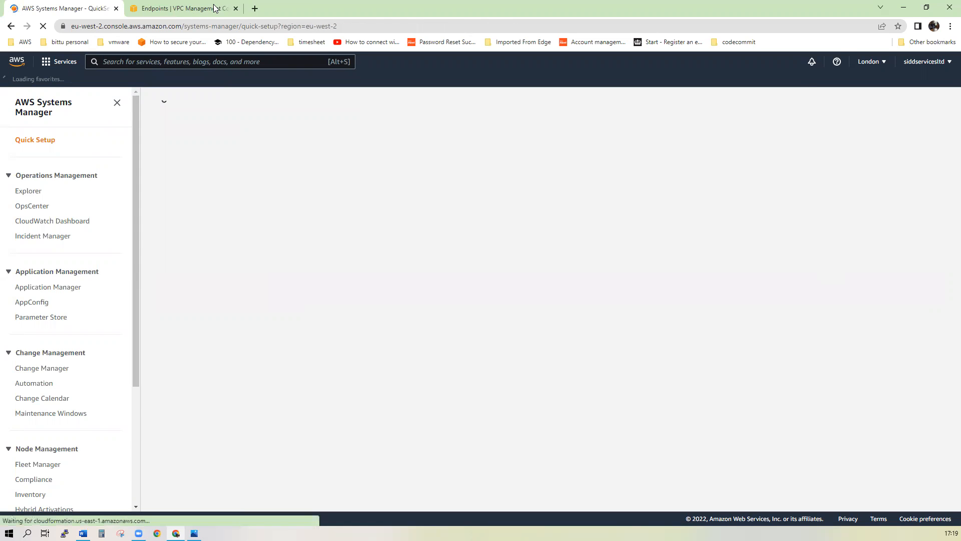
left_click(215, 9)
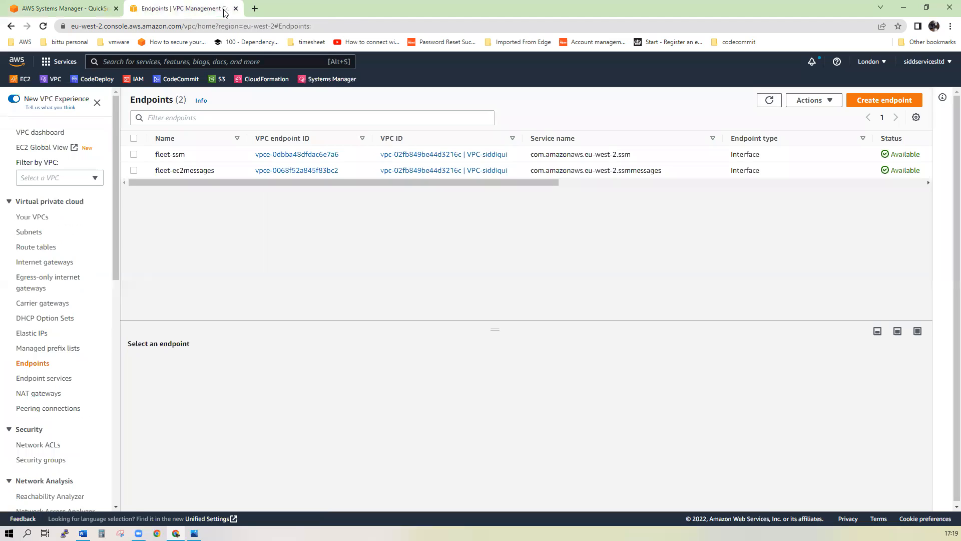
left_click(90, 10)
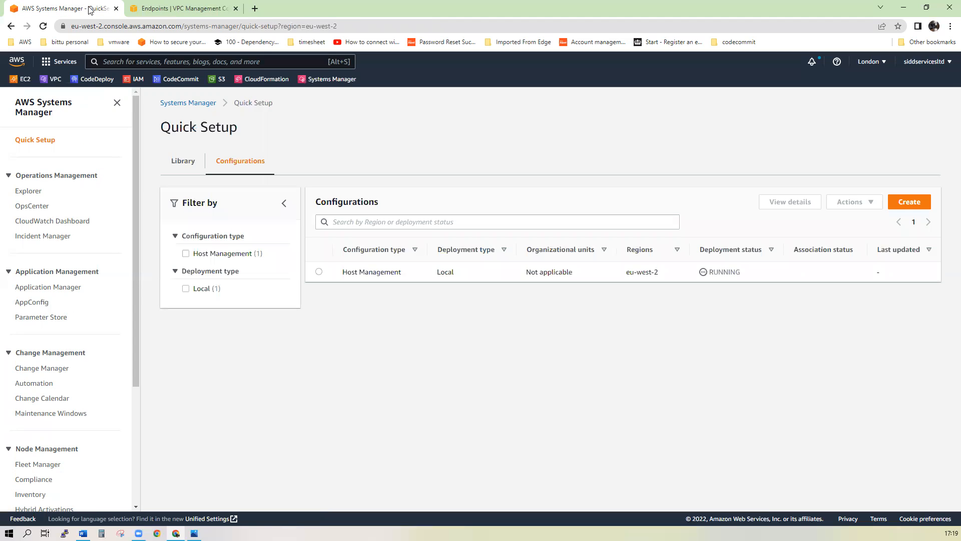
left_click(319, 272)
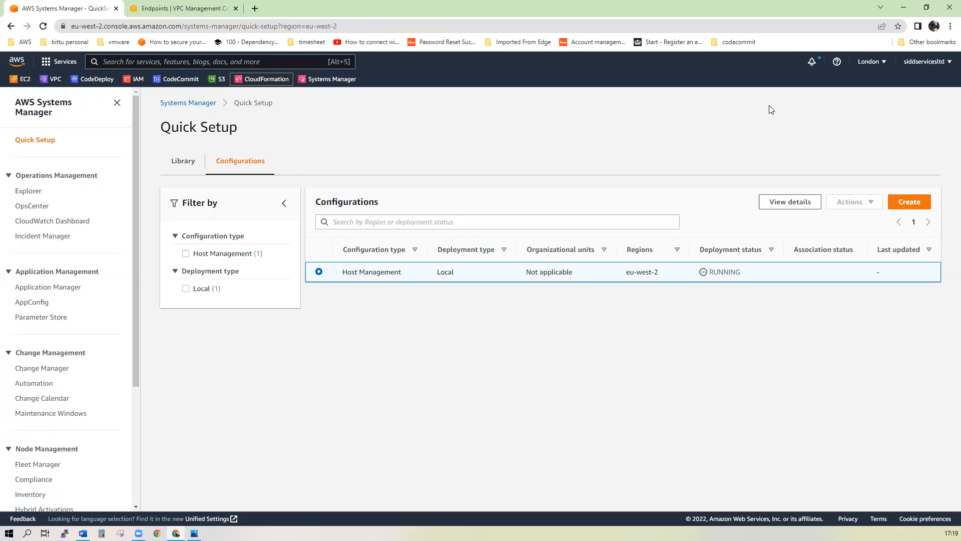
double_click(351, 13)
left_click(511, 68)
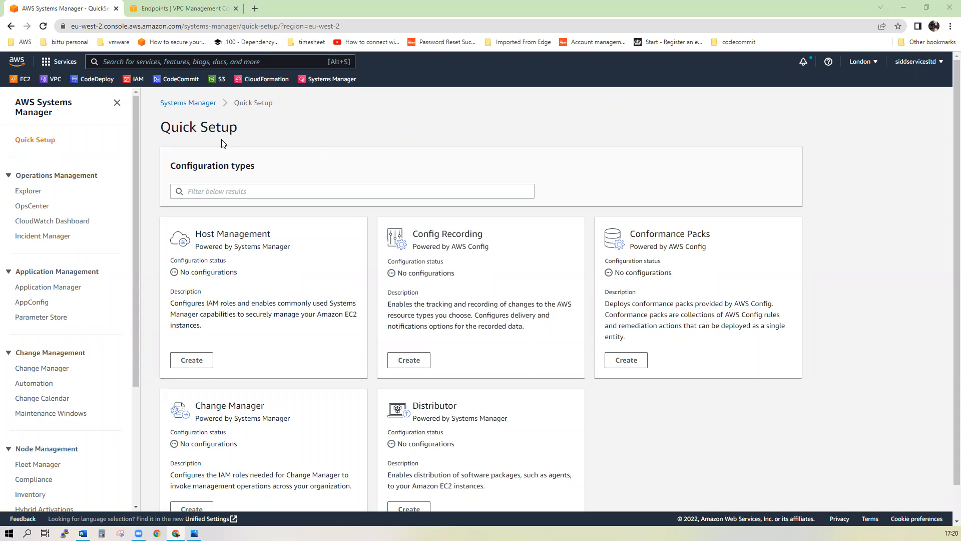
Start a new Host Management configuration and enable installing the CloudWatch agent and updating it once every 30 days
left_click(199, 363)
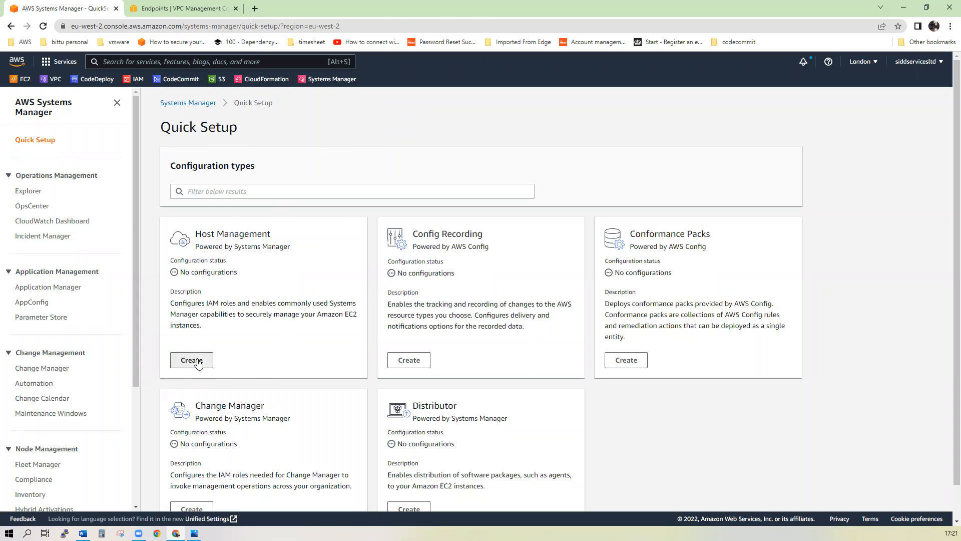
left_click(192, 360)
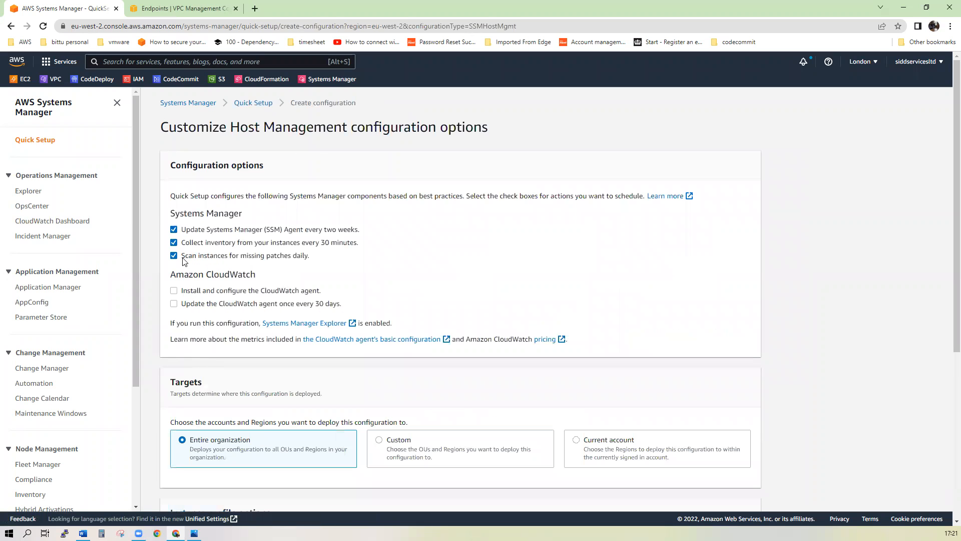
left_click(173, 291)
scroll(318, 289, "down", 3)
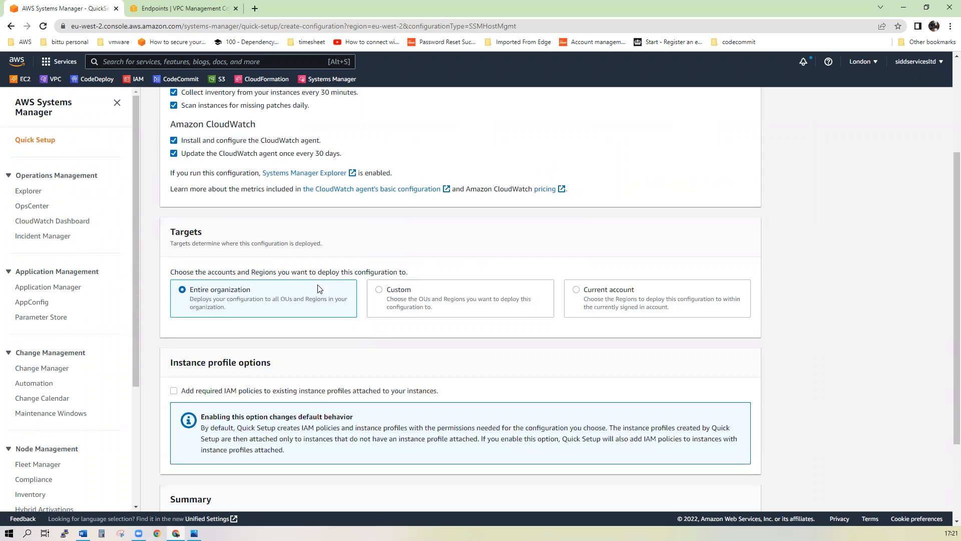
Target all instances in the current Region of the current account and create the Host Management configuration
scroll(319, 289, "down", 1)
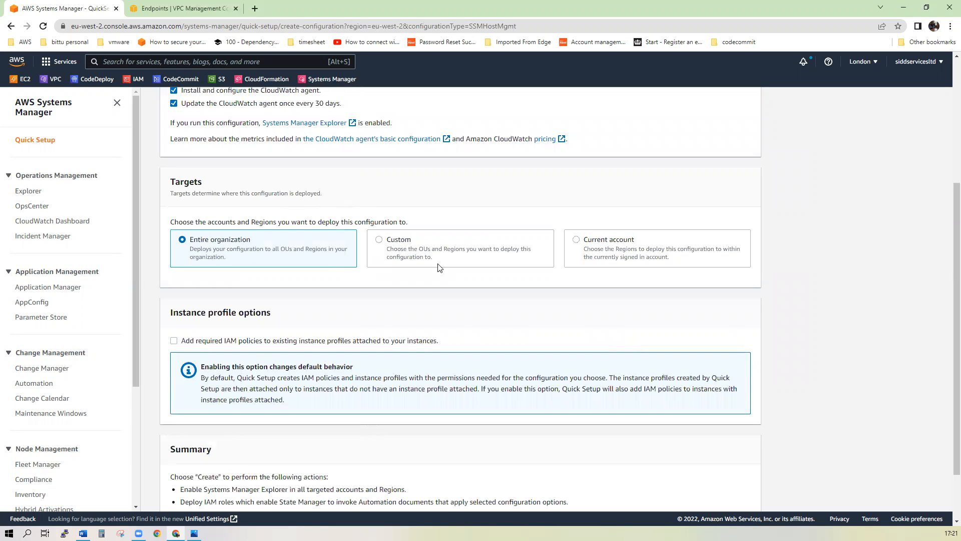
left_click(609, 254)
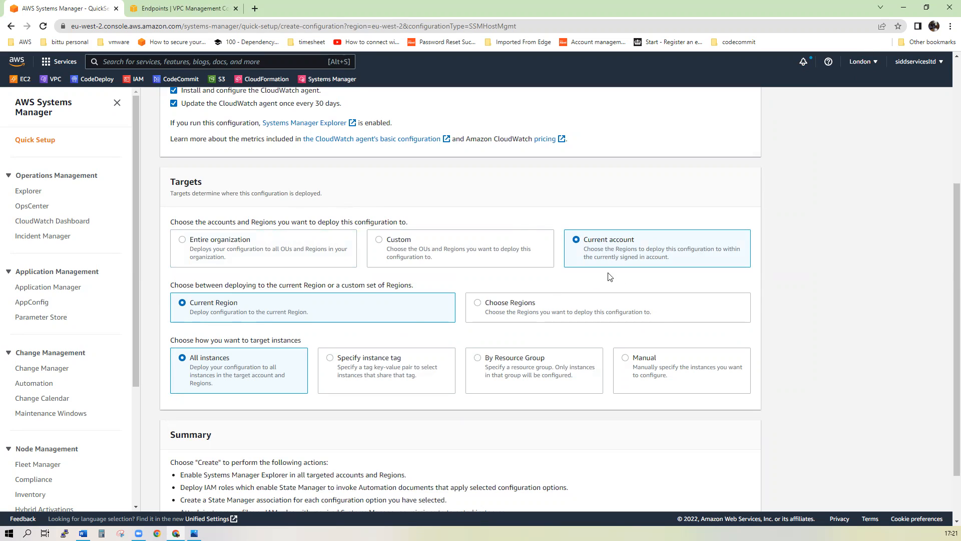
scroll(365, 338, "down", 2)
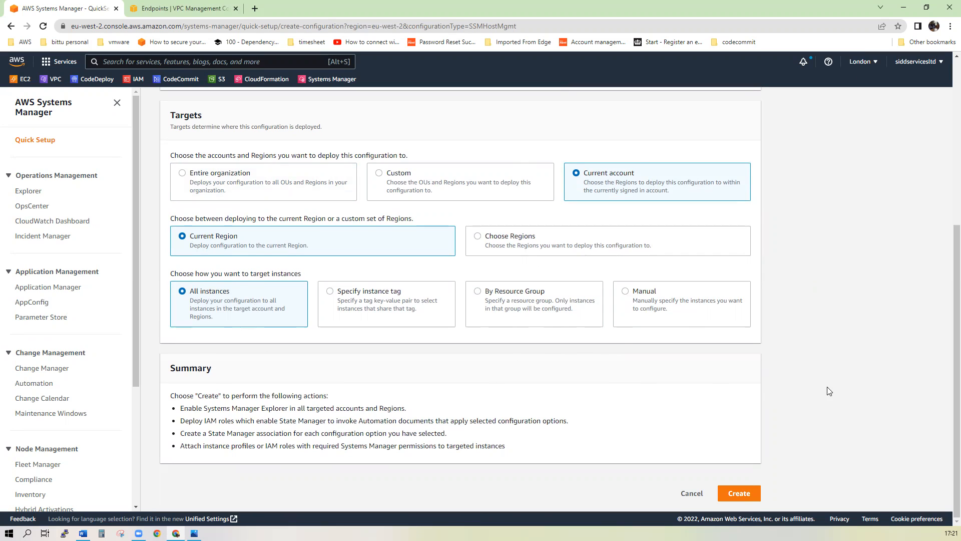
left_click(741, 493)
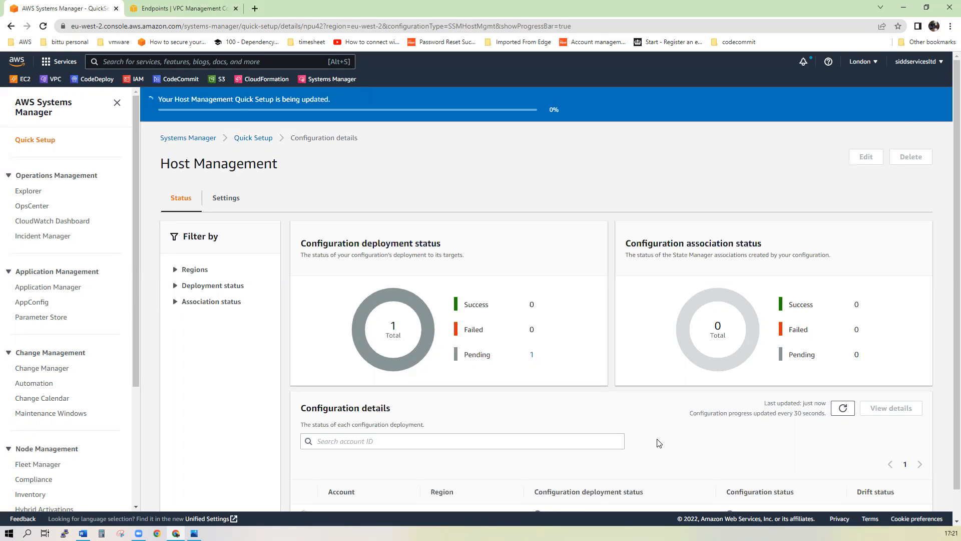
Review the VPC endpoints' status and network details, and the running fleet-ec2-server instance in EC2
left_click(196, 9)
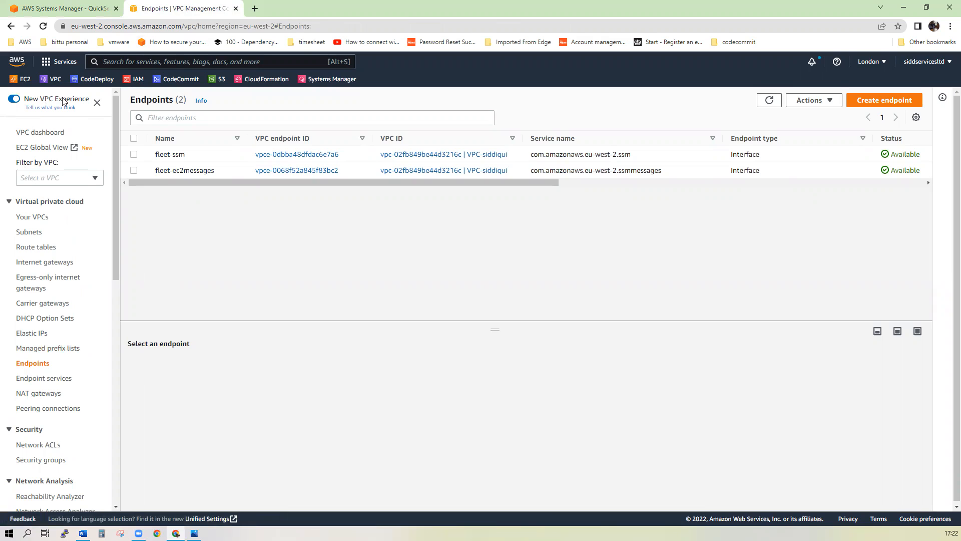
left_click_drag(462, 183, 947, 185)
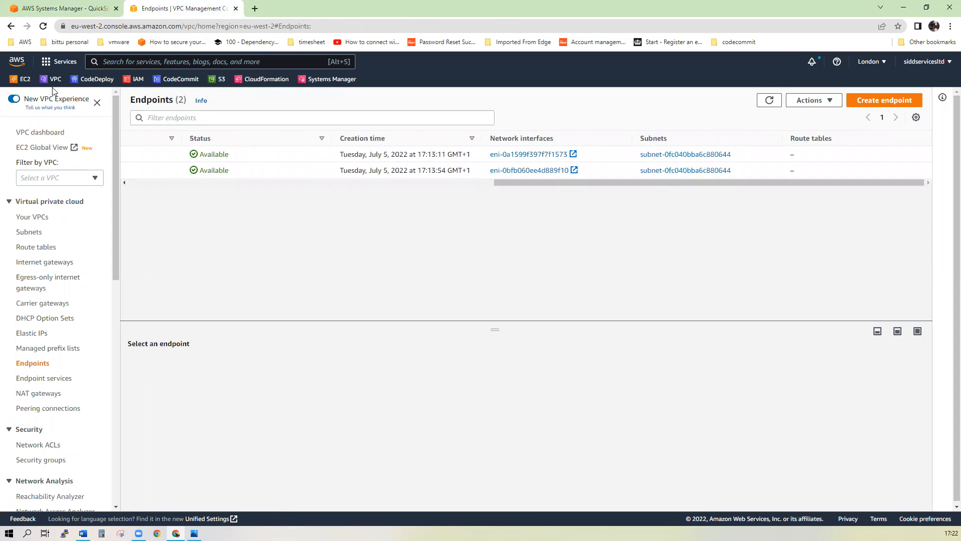
left_click(26, 80)
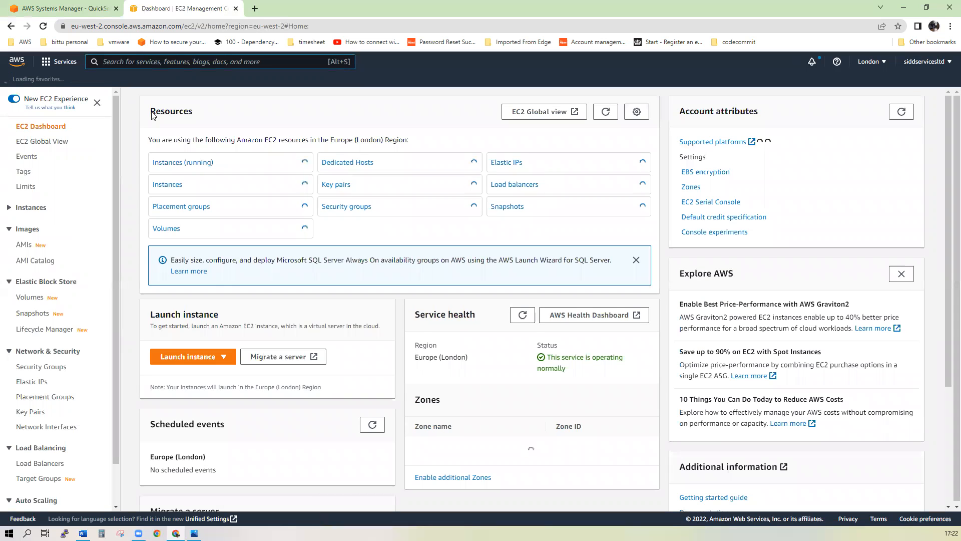
left_click(198, 166)
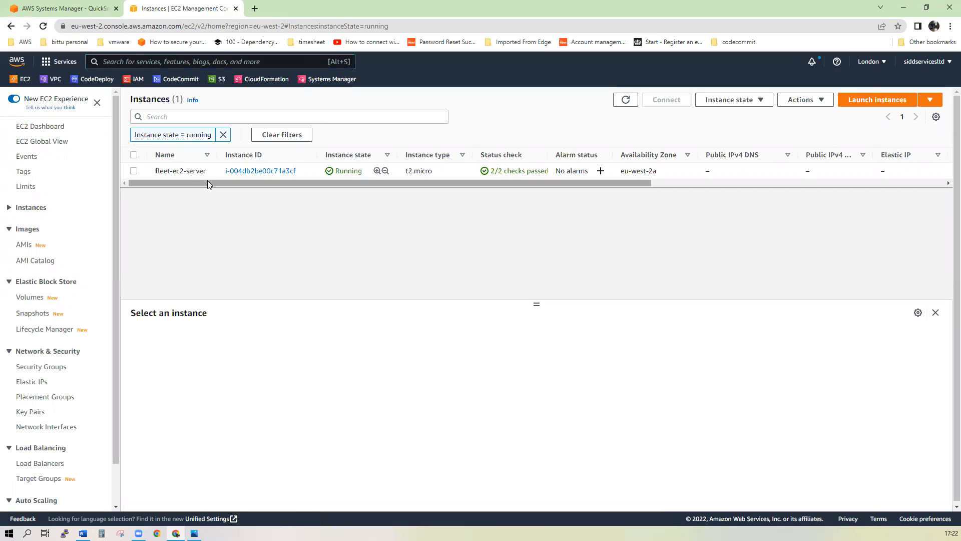
left_click_drag(207, 181, 631, 184)
left_click_drag(753, 175, 207, 182)
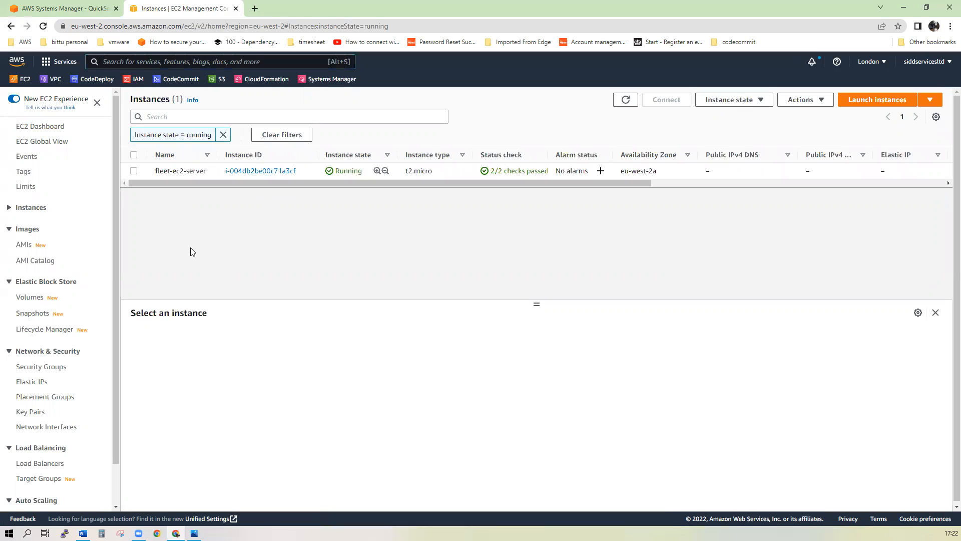
Check the Host Management configuration's deployment and association status, and review the list of VPC endpoints
left_click(35, 6)
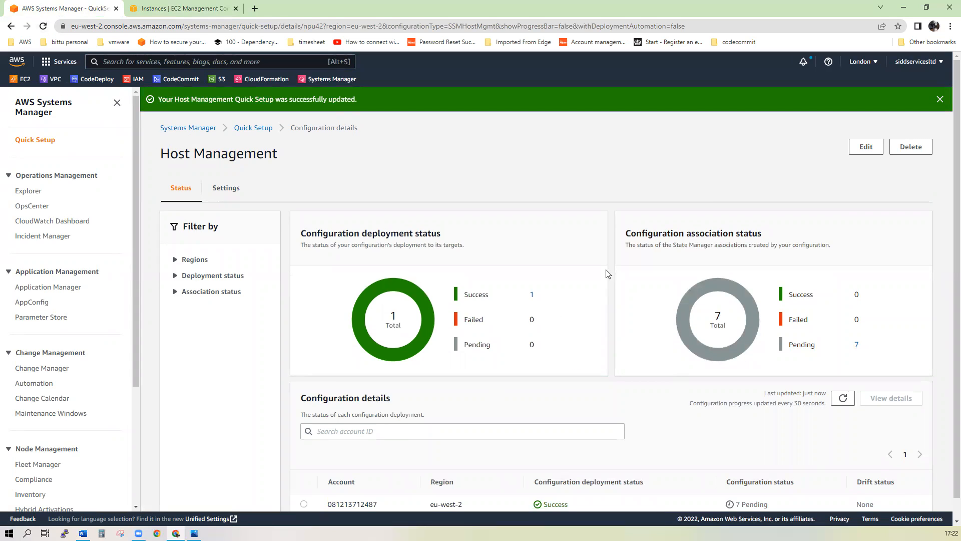
left_click(200, 7)
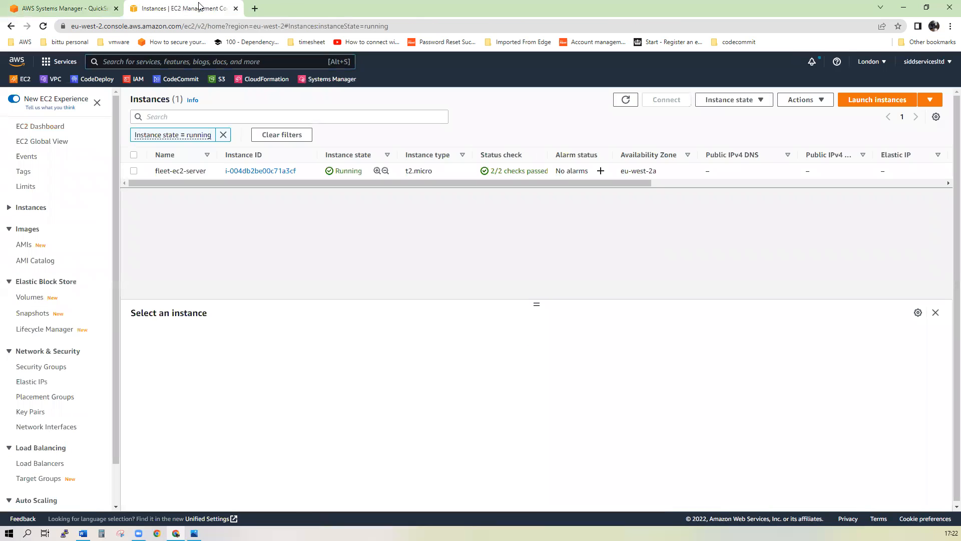
left_click(69, 10)
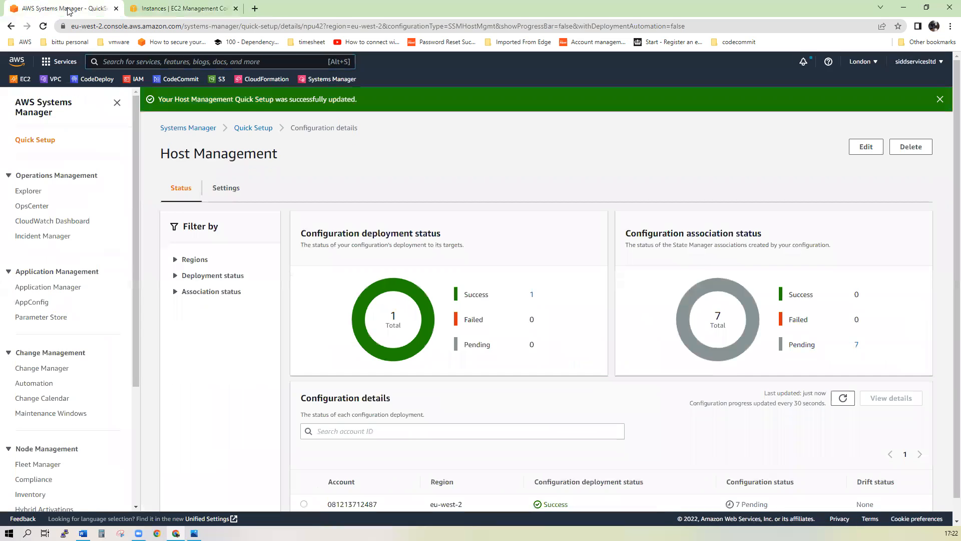
left_click(214, 8)
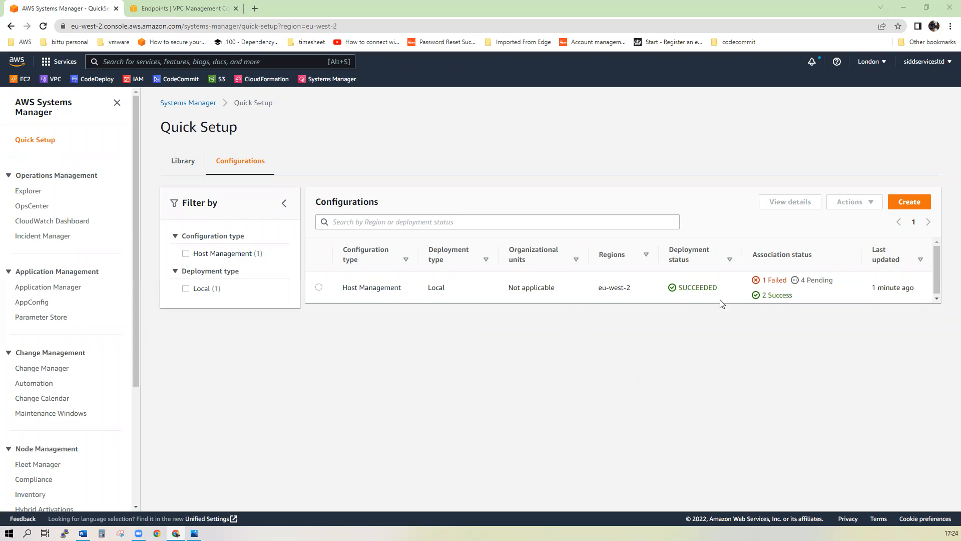
left_click(169, 11)
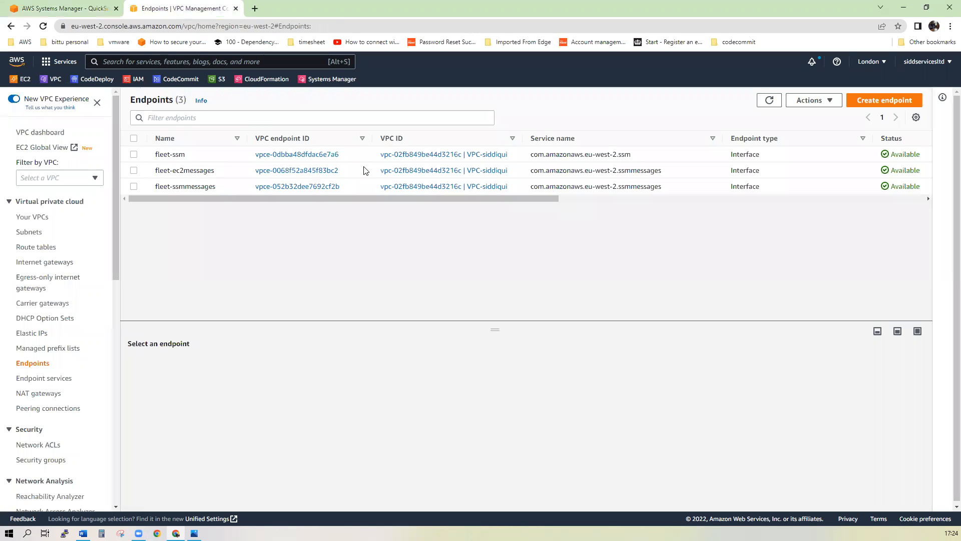
left_click_drag(521, 198, 235, 221)
Open Fleet Manager in Systems Manager and review the managed node fleet-ec2-server across all its columns
left_click(313, 83)
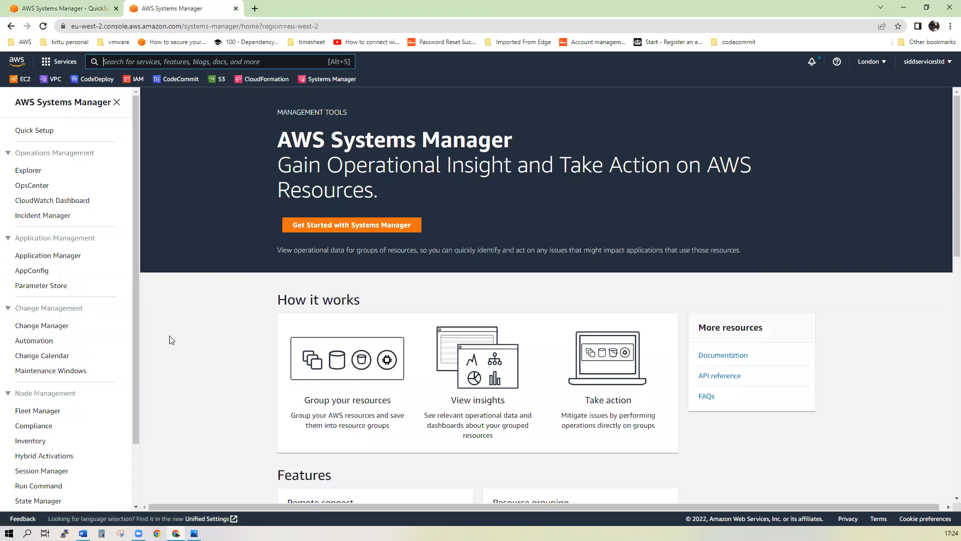
left_click(44, 411)
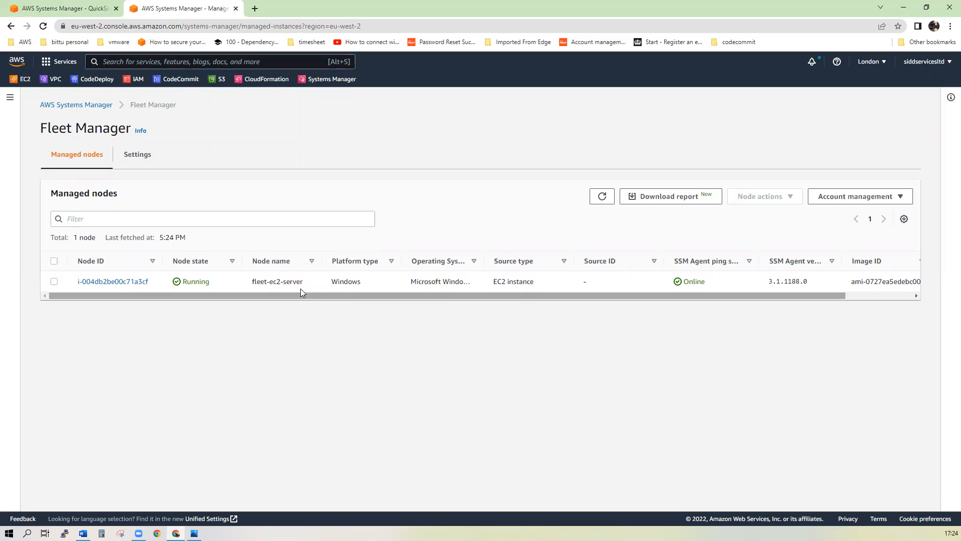
left_click_drag(295, 294, 644, 294)
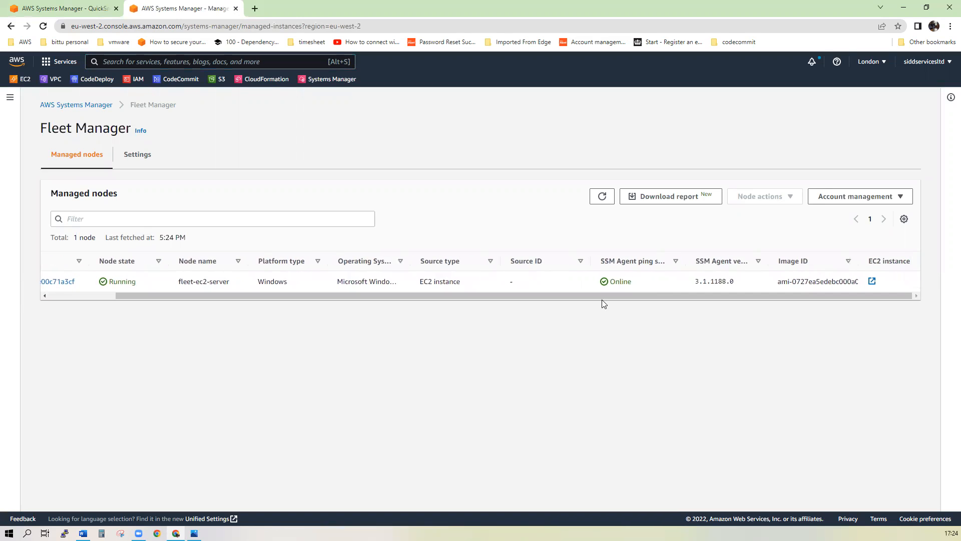
left_click_drag(504, 296, 103, 321)
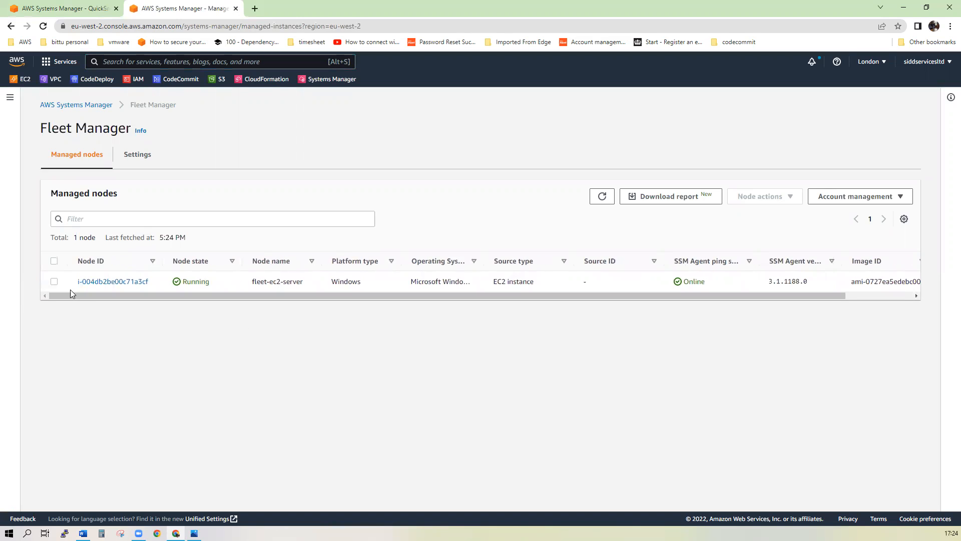
Select the fleet-ec2-server node, open its EC2 instance details and show the RDP client connection options
left_click(54, 281)
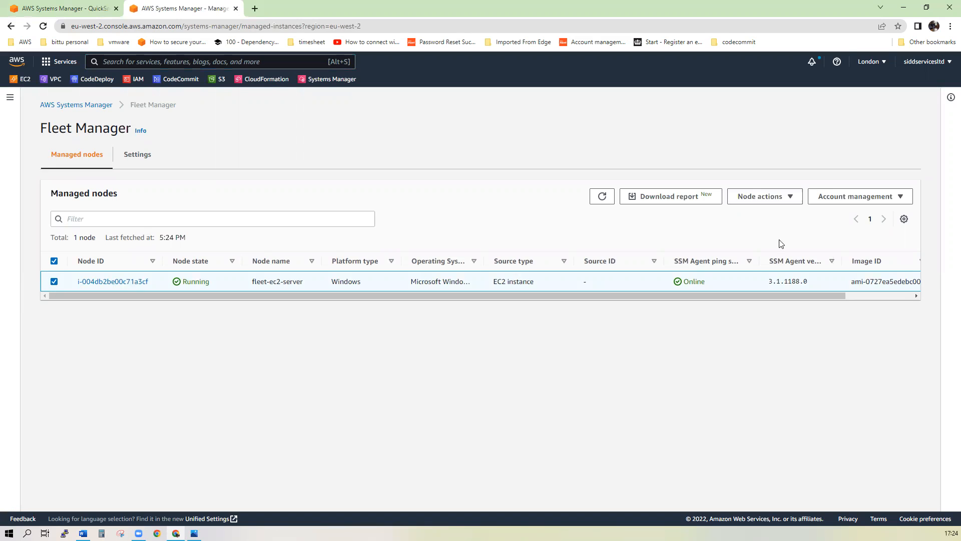
left_click_drag(758, 294, 826, 295)
left_click(872, 282)
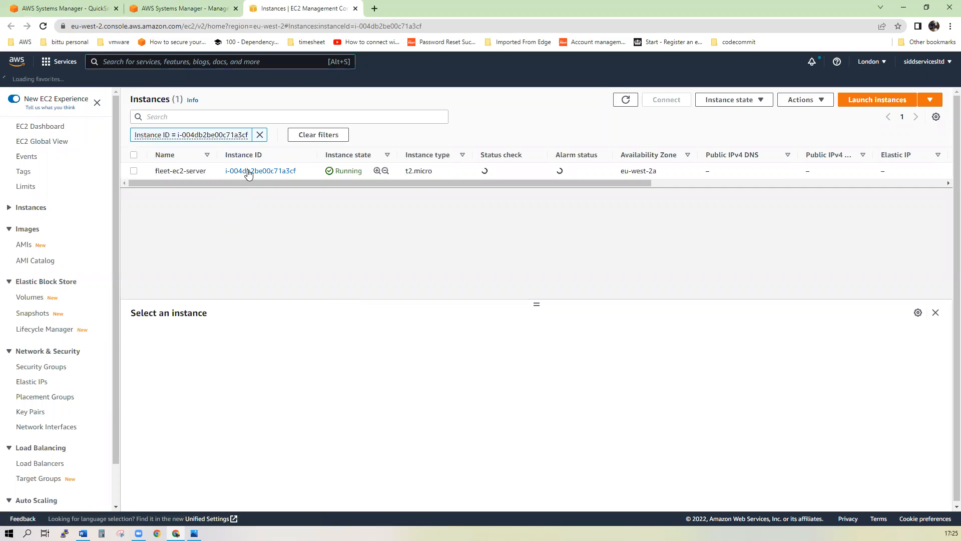
left_click(248, 171)
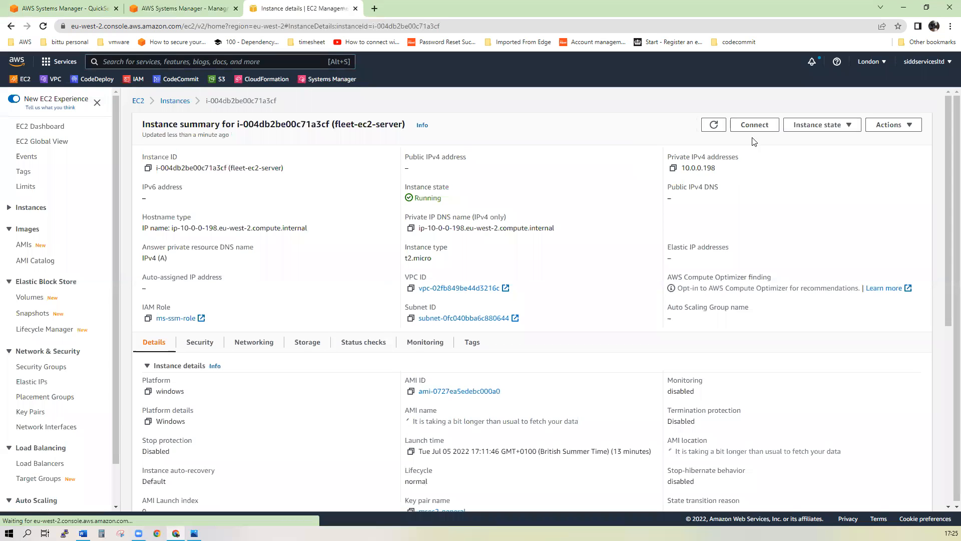
left_click(753, 126)
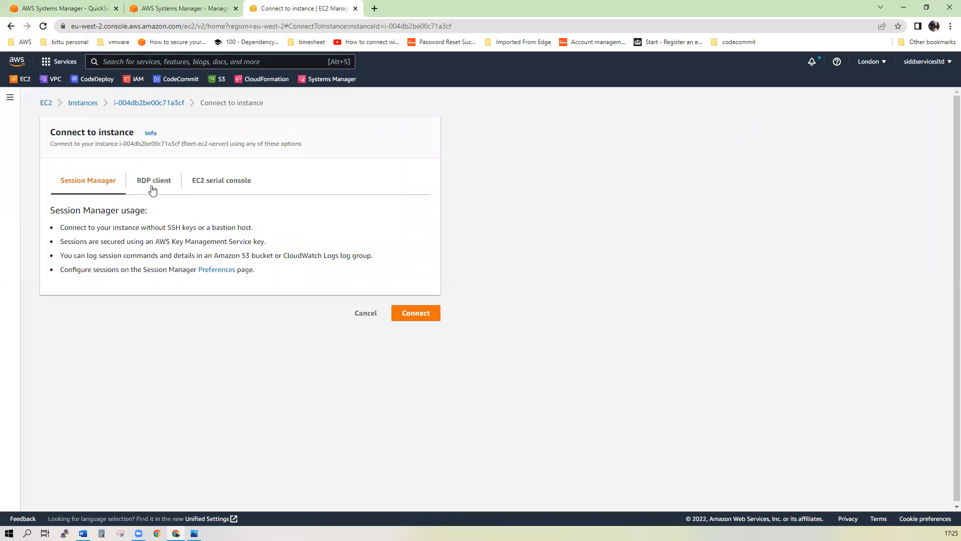
left_click(153, 186)
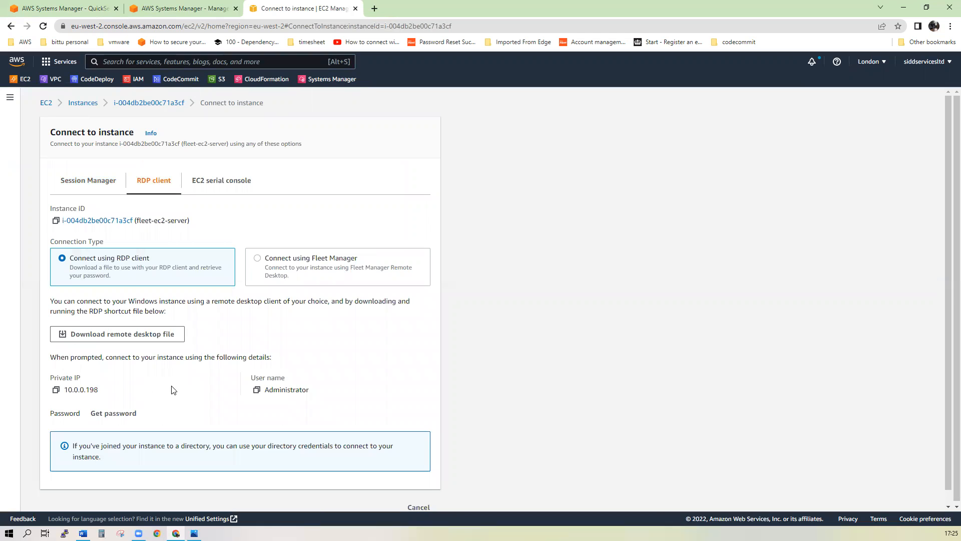
Show the instance's Fleet Manager connection option, close that page, and open a Remote Desktop connection for the fleet-ec2-server managed node
left_click(330, 277)
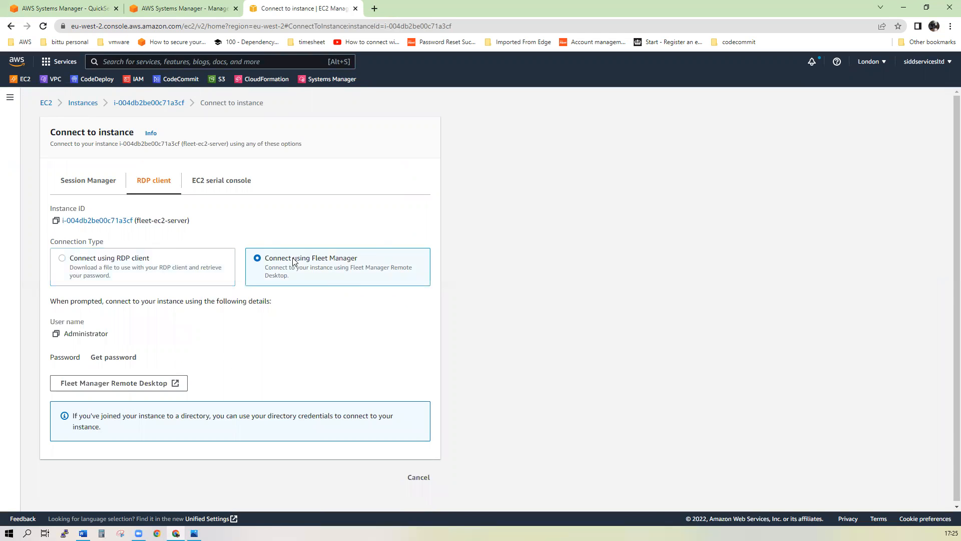
left_click(356, 8)
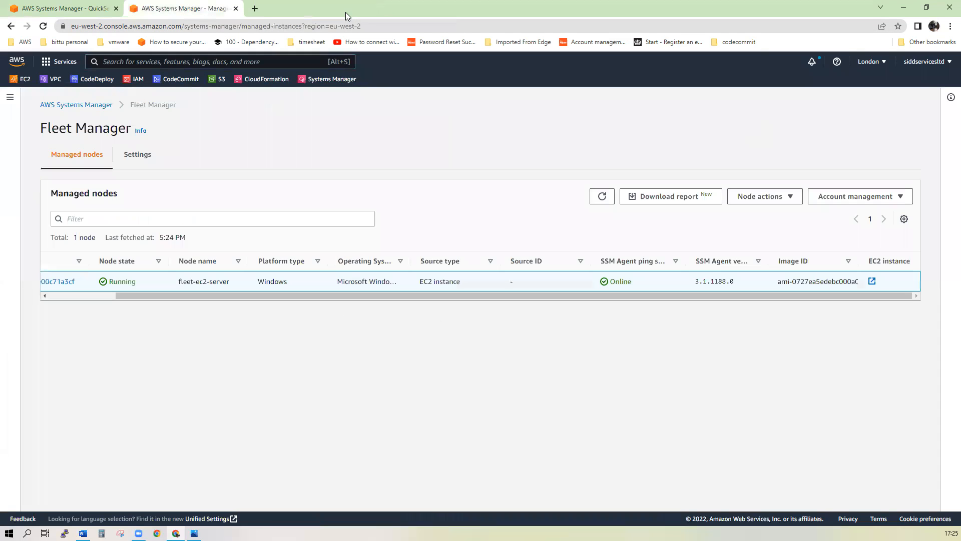
left_click_drag(123, 297, 56, 298)
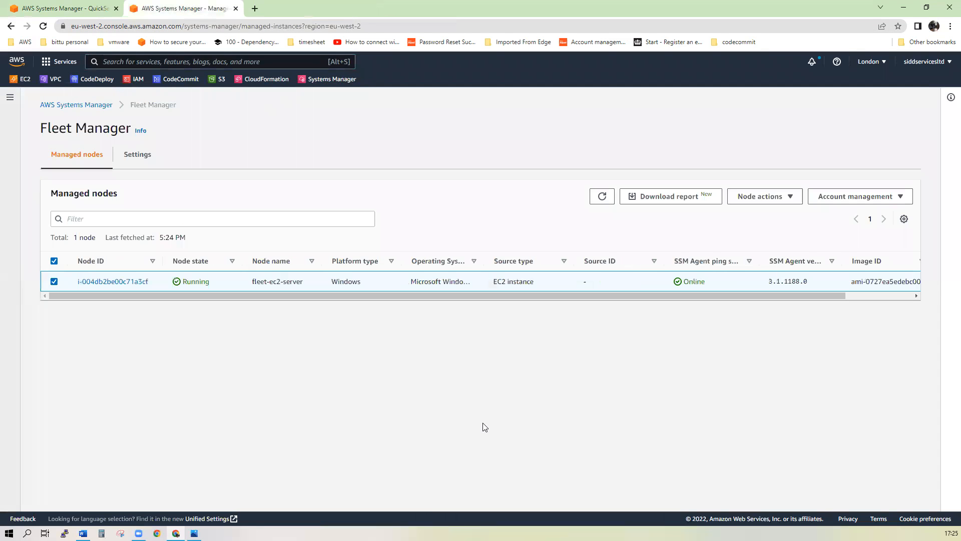
left_click(769, 199)
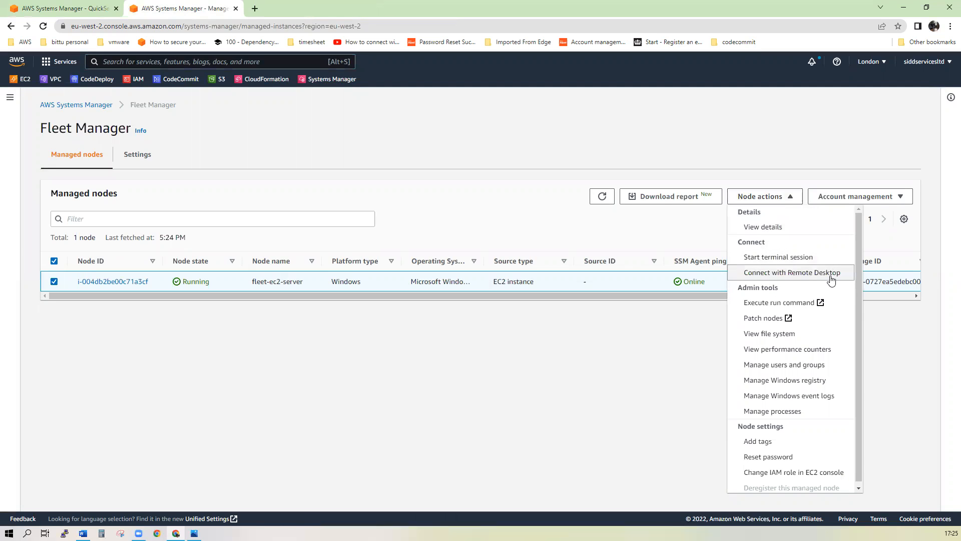
left_click(809, 278)
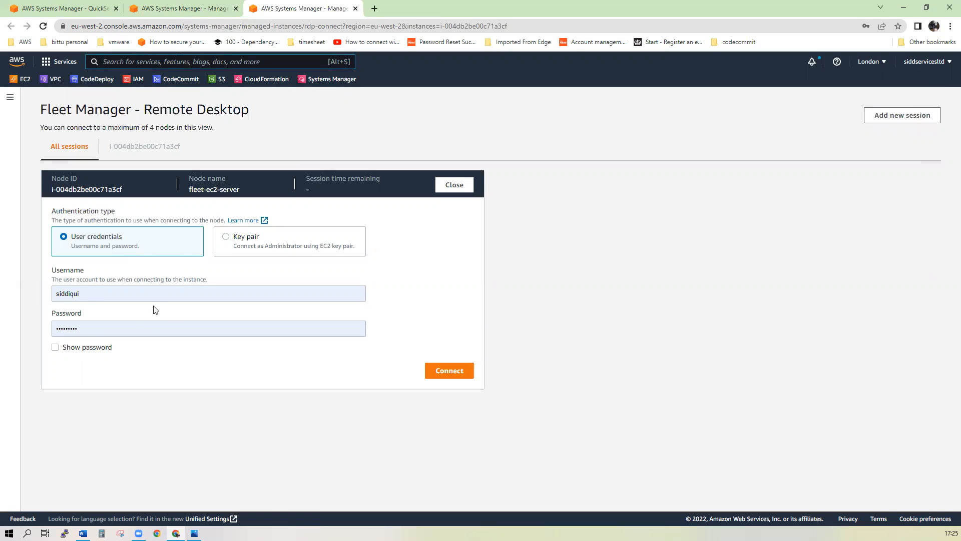
Connect to fleet-ec2-server as Administrator with key pair authentication, using the local key file msec2-general.pem
left_click(279, 235)
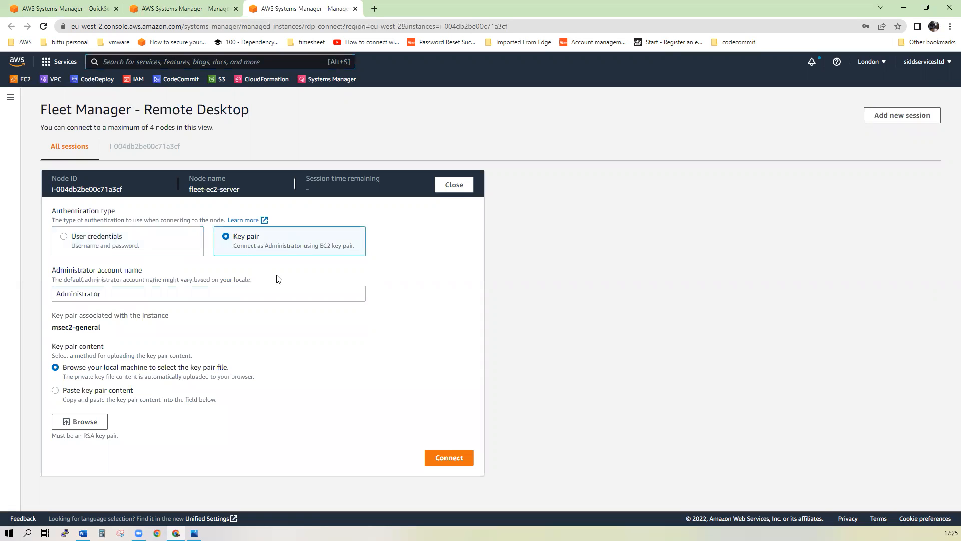
left_click(88, 424)
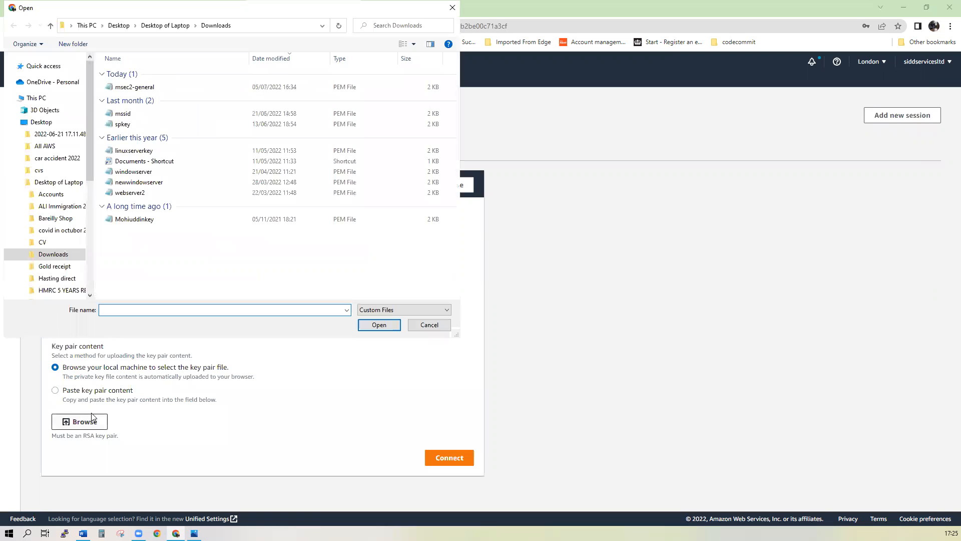
left_click(176, 89)
left_click(373, 325)
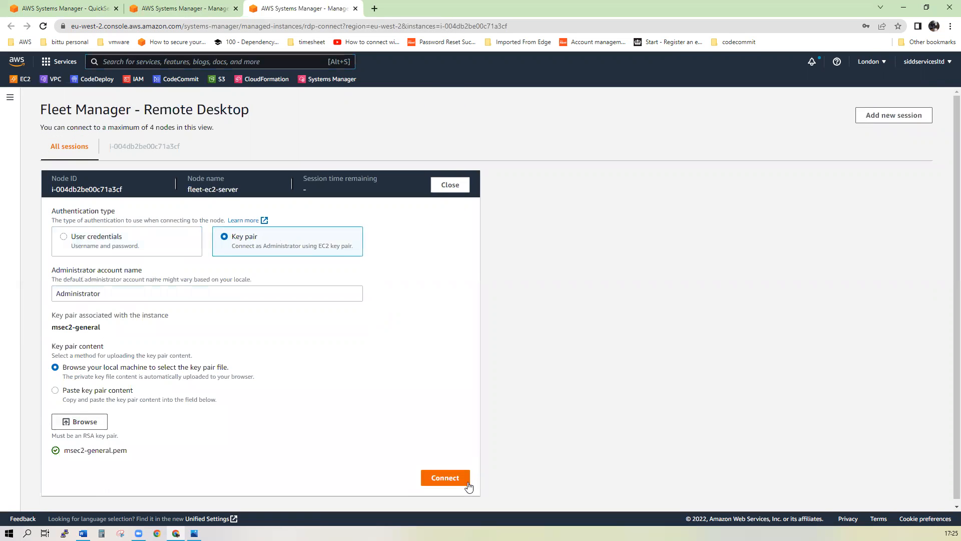
left_click(450, 479)
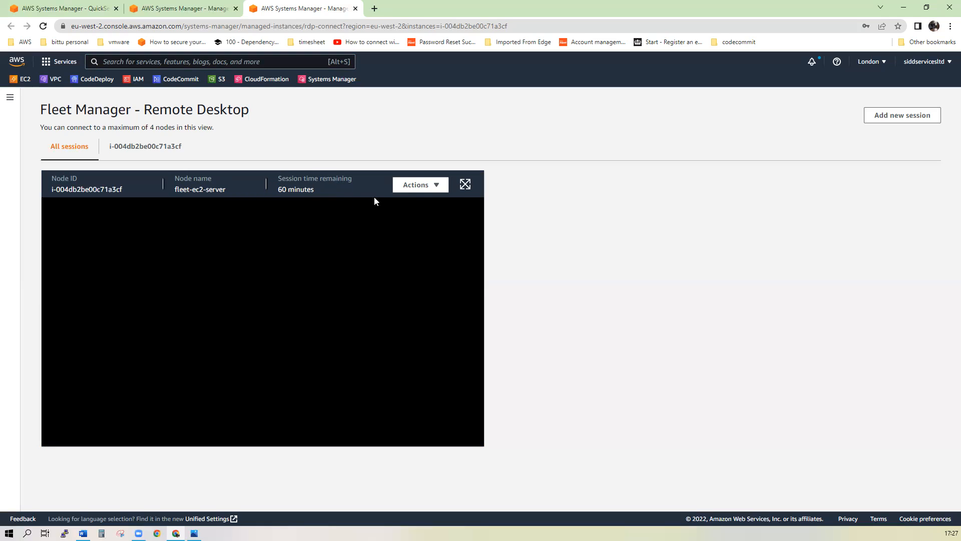
Show the available session actions for the fleet-ec2-server remote desktop session
left_click(415, 190)
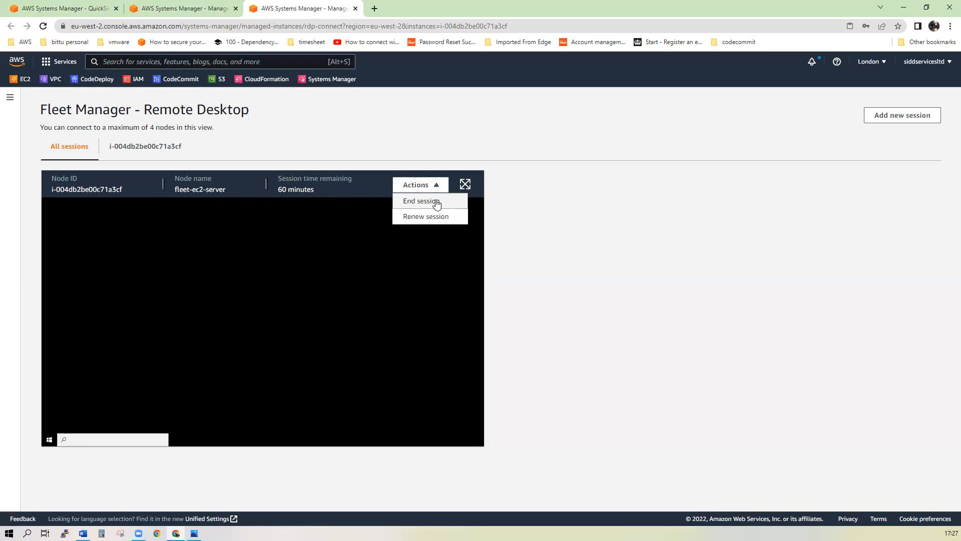